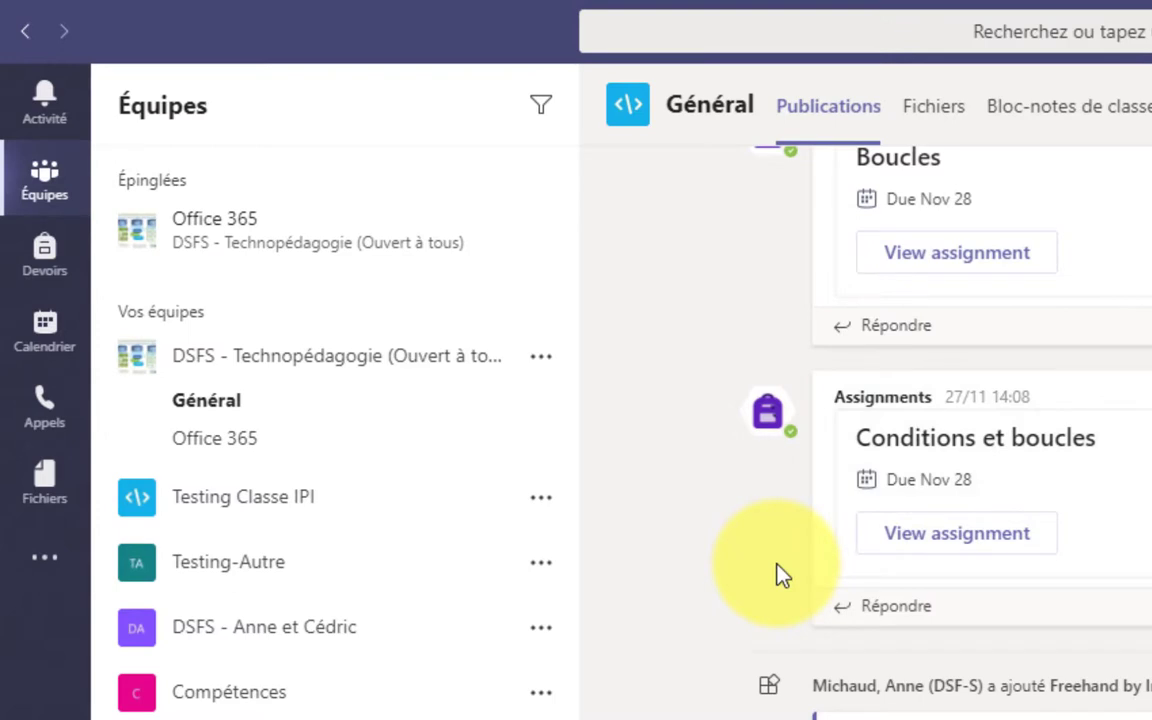
Create a channel named Équipe 3 in the team Testing Classe IPI with privacy set to Privé, and continue to adding members.
{"action": "left_click", "coordinate": [225, 507]}
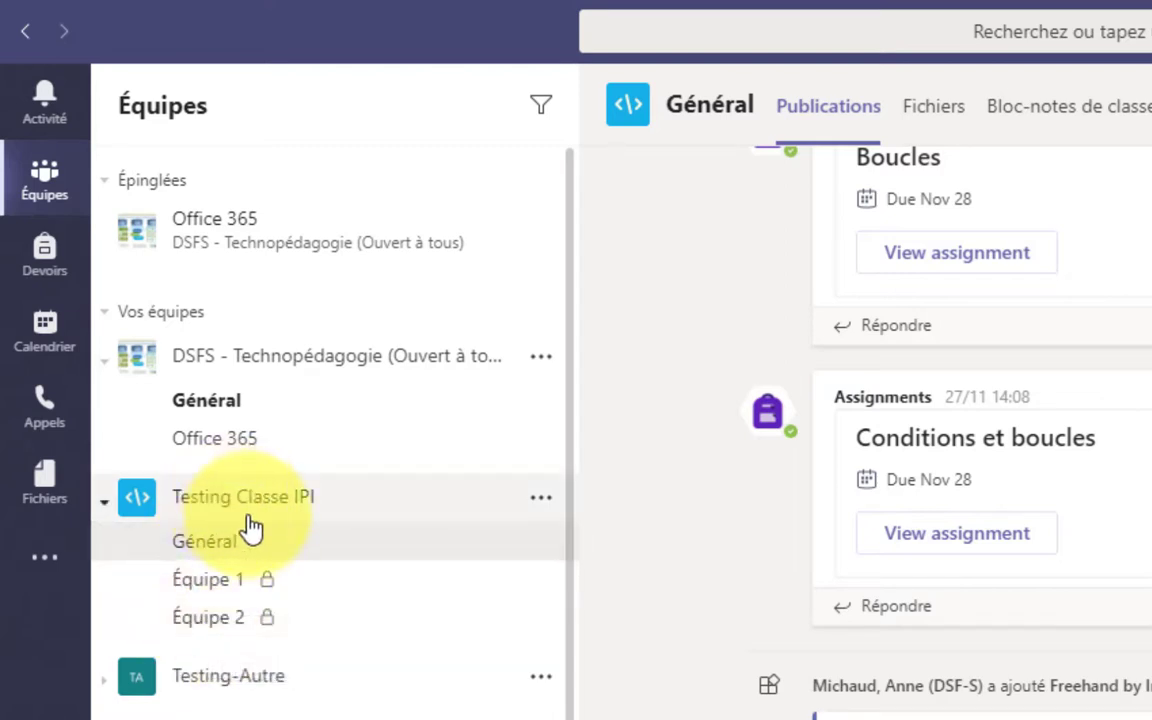
{"action": "left_click", "coordinate": [541, 508]}
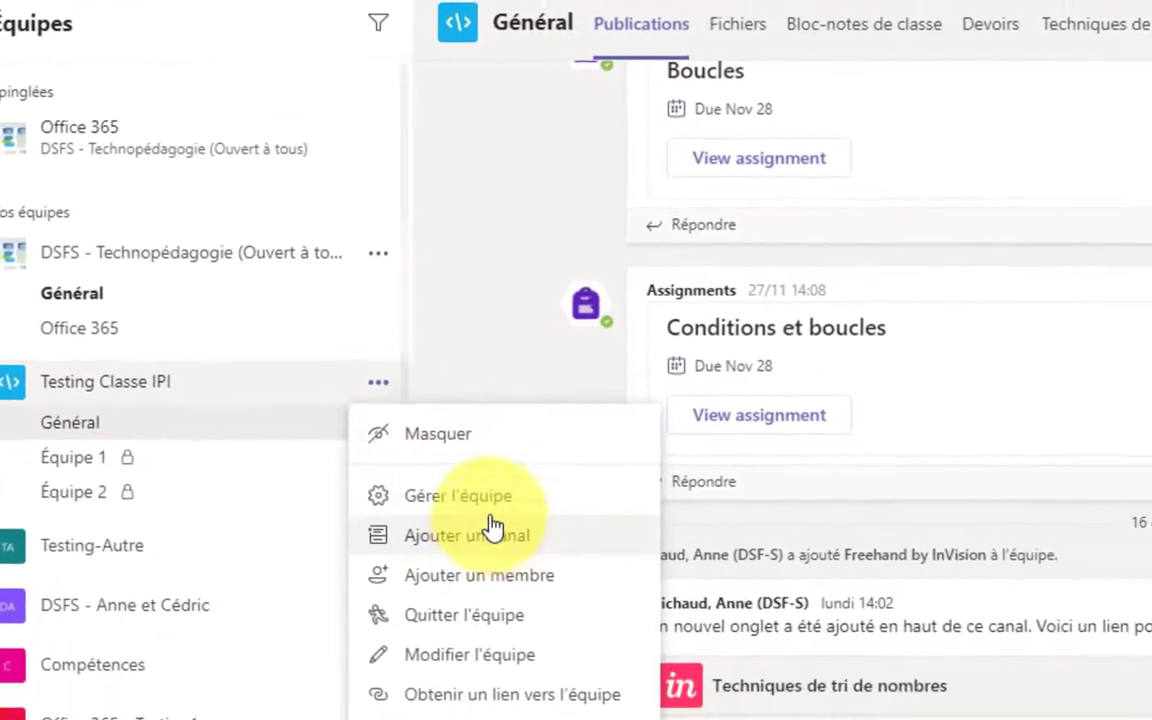
{"action": "left_click", "coordinate": [490, 530]}
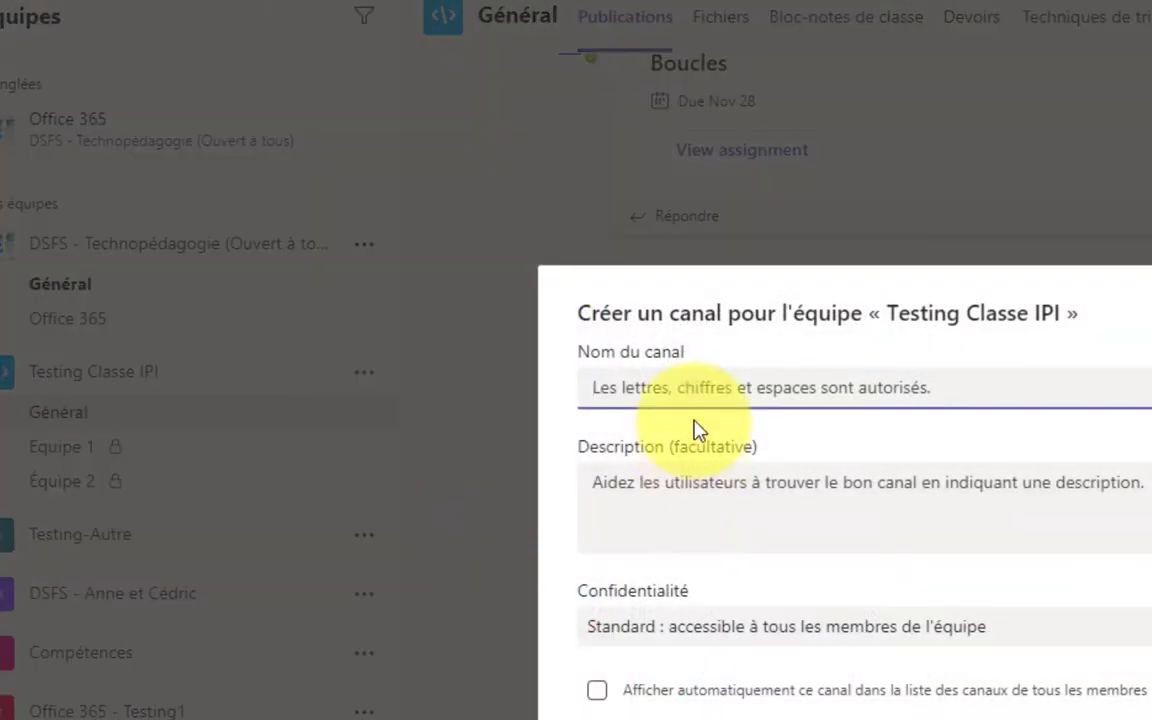
{"action": "type", "text": "Équipe 3"}
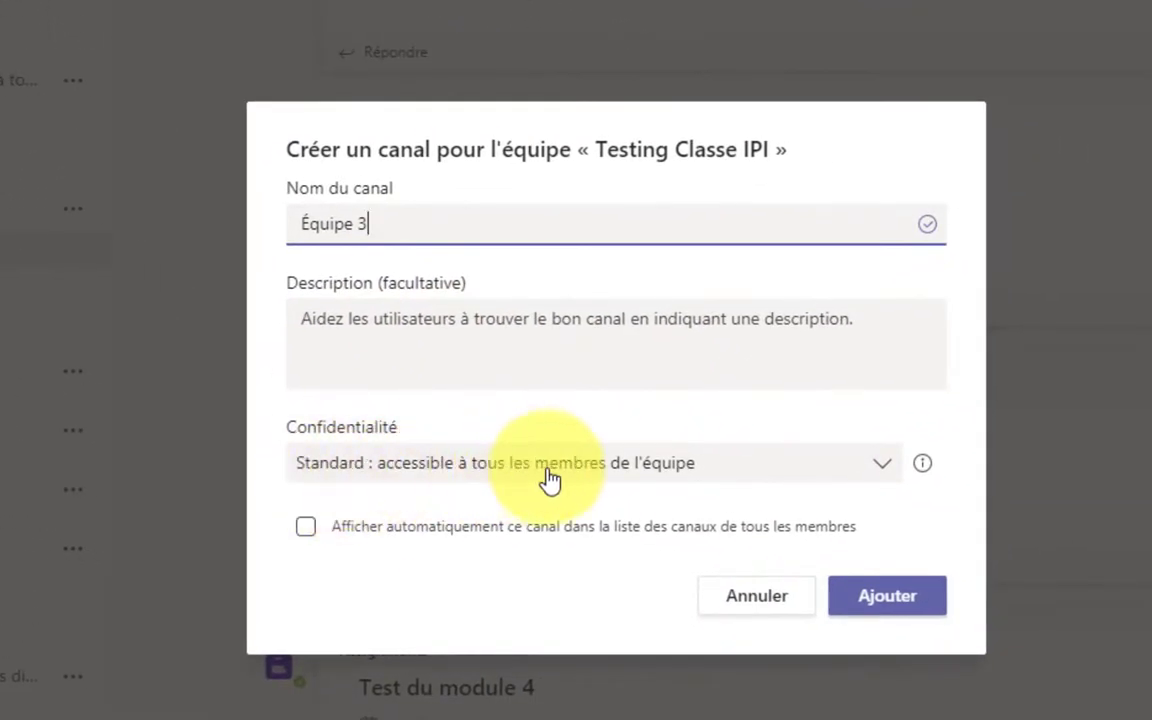
{"action": "left_click", "coordinate": [884, 478]}
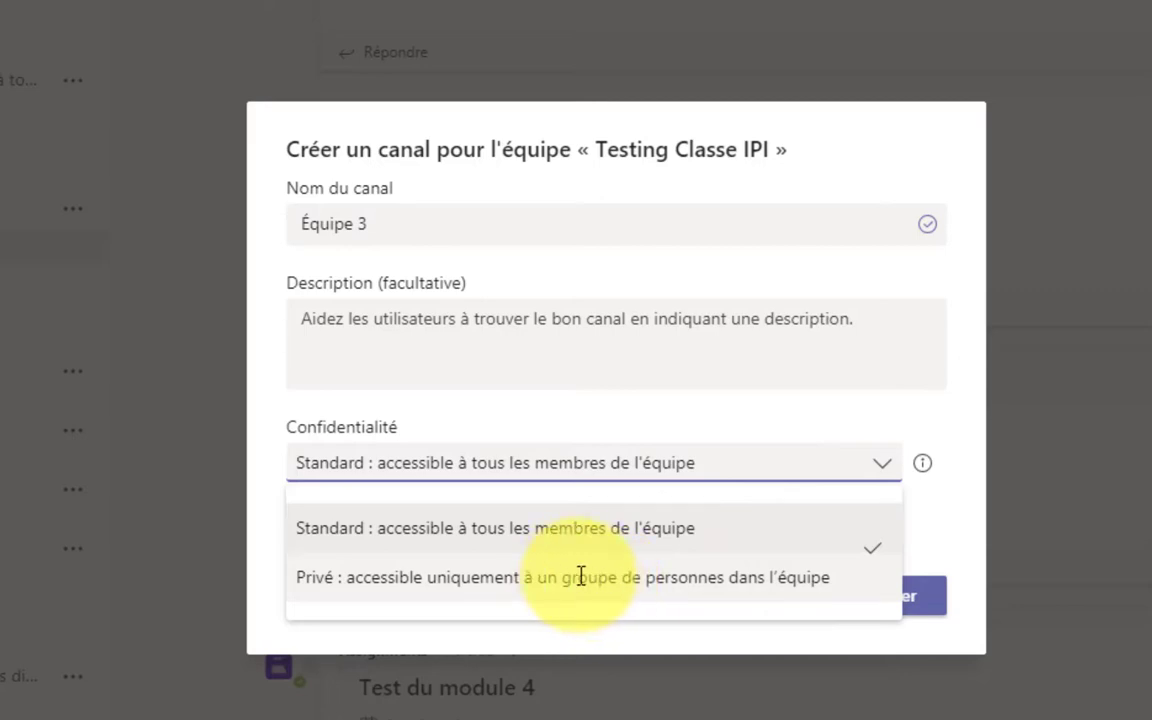
{"action": "left_click", "coordinate": [580, 577]}
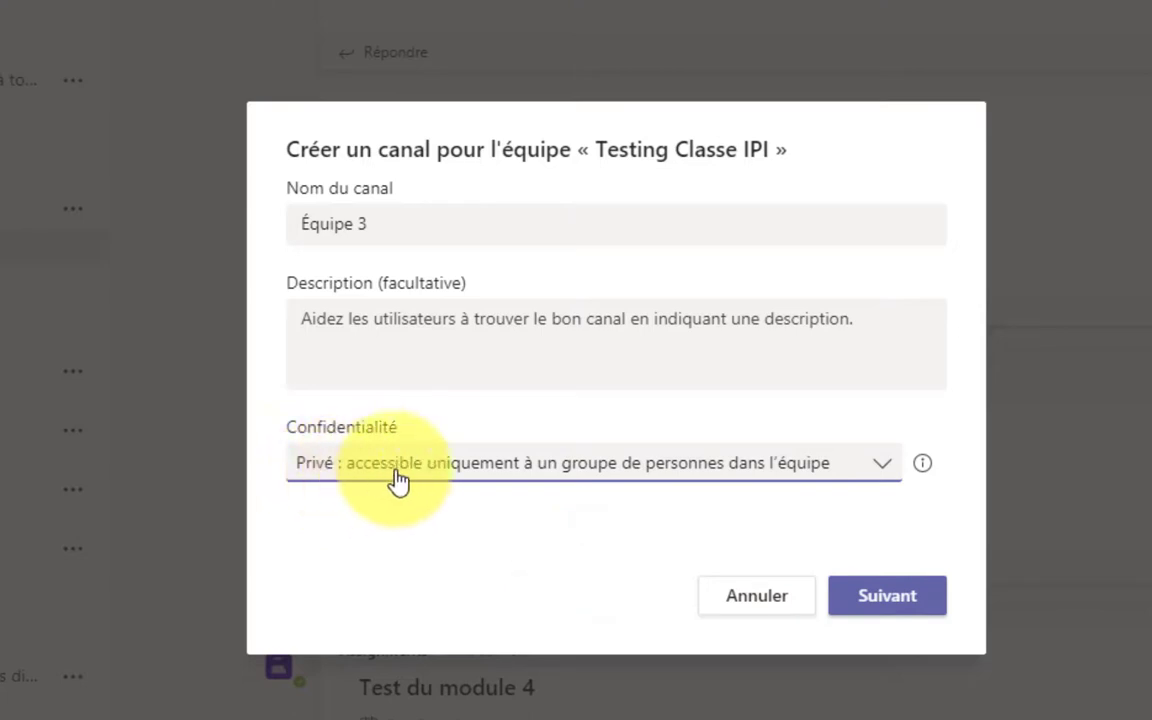
{"action": "left_click", "coordinate": [865, 608]}
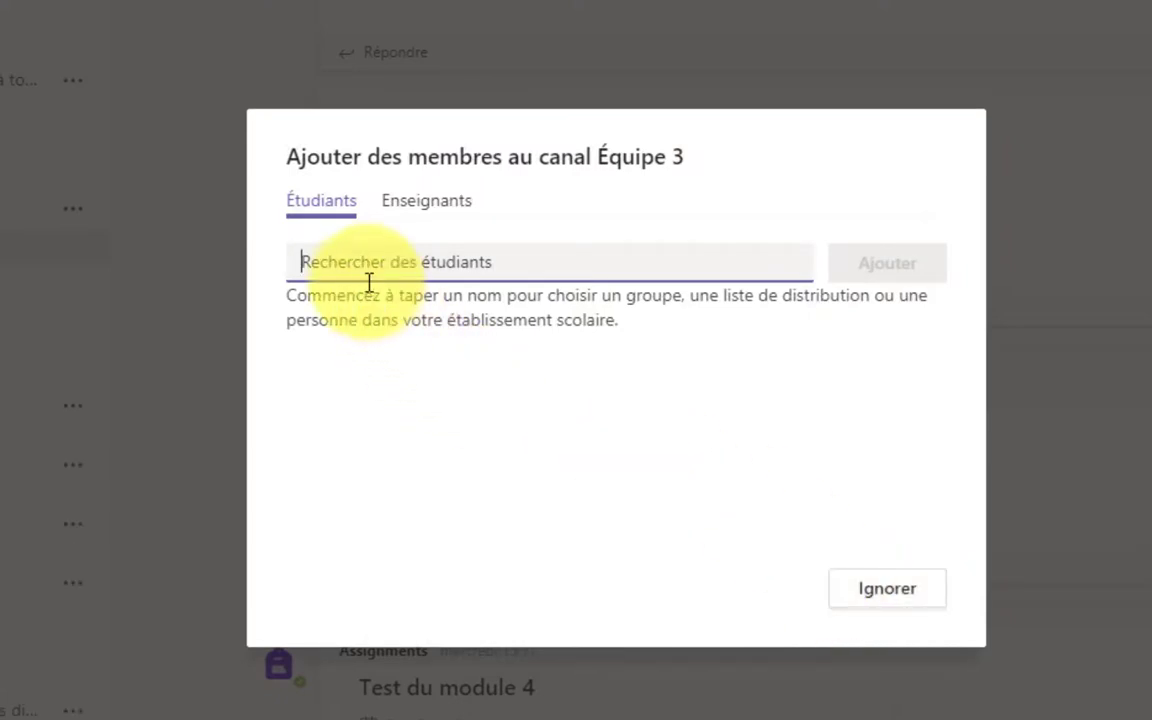
Add the students eleveds4 and eleveds5 to the Équipe 3 channel and finish the channel setup.
{"action": "left_click", "coordinate": [343, 260]}
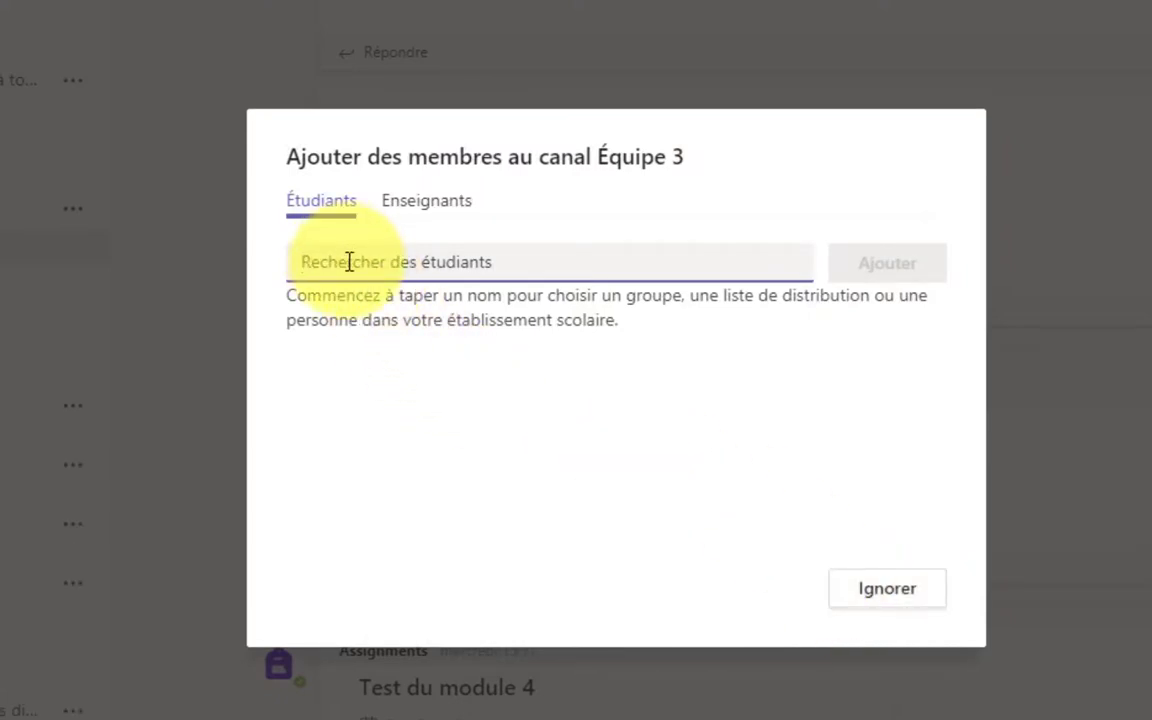
{"action": "type", "text": "eleve"}
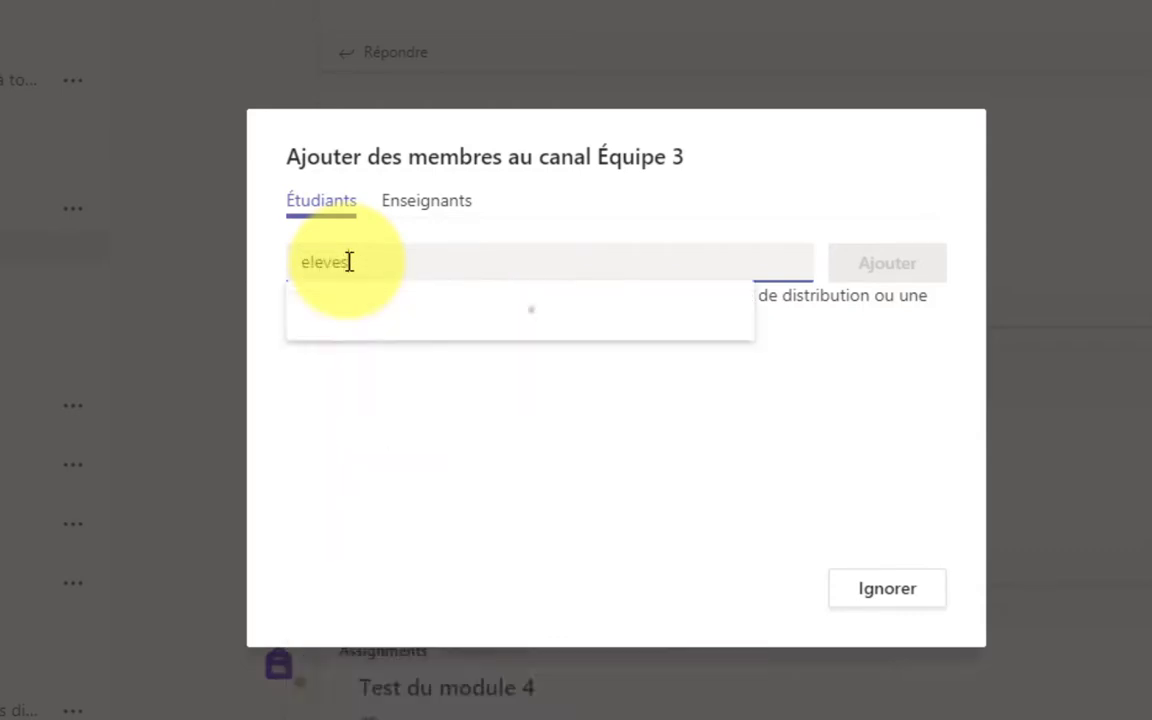
{"action": "type", "text": "ds4"}
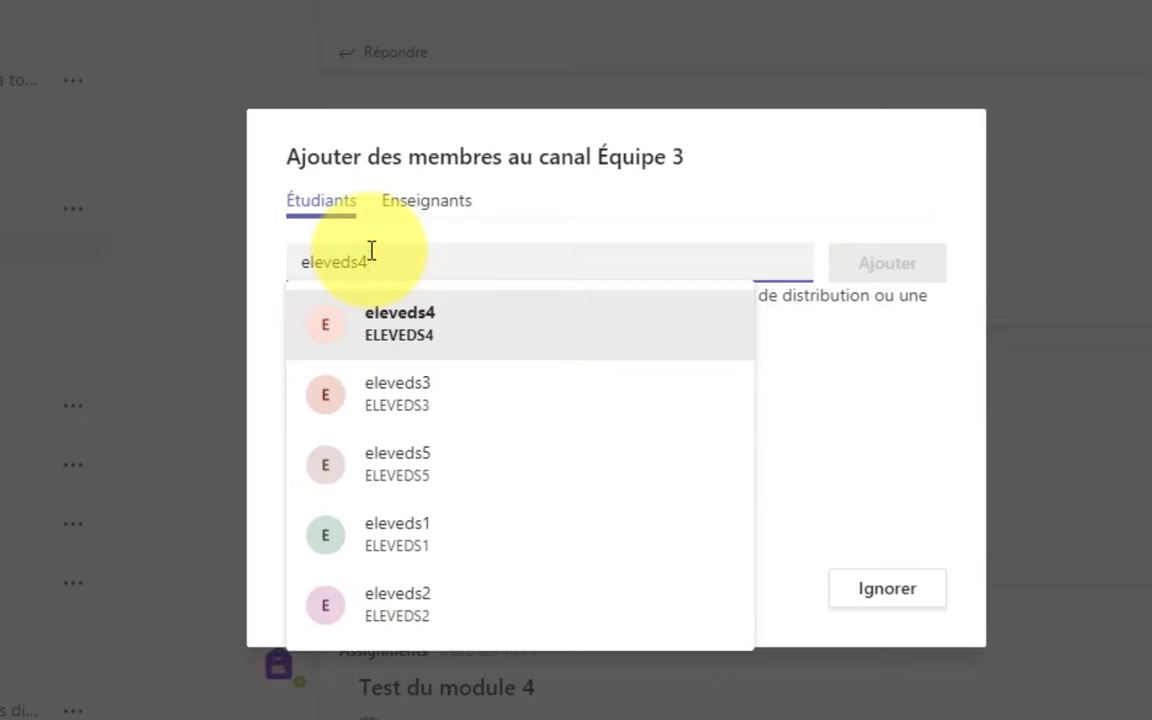
{"action": "left_click", "coordinate": [429, 340]}
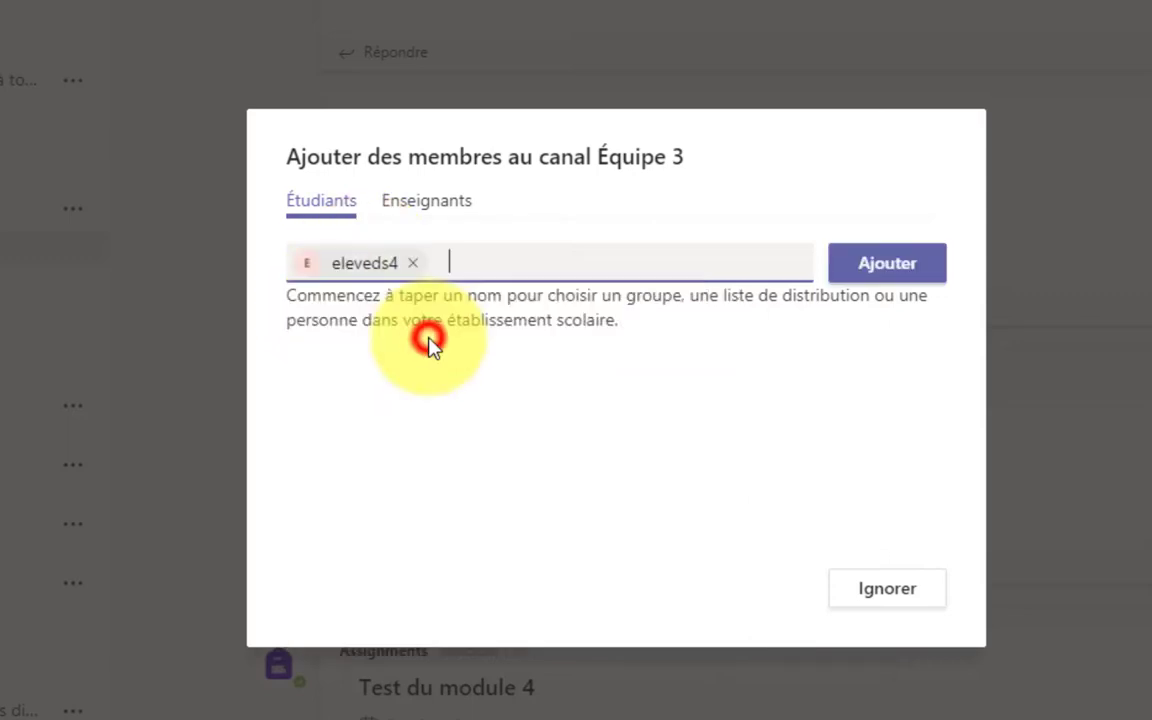
{"action": "type", "text": "ele"}
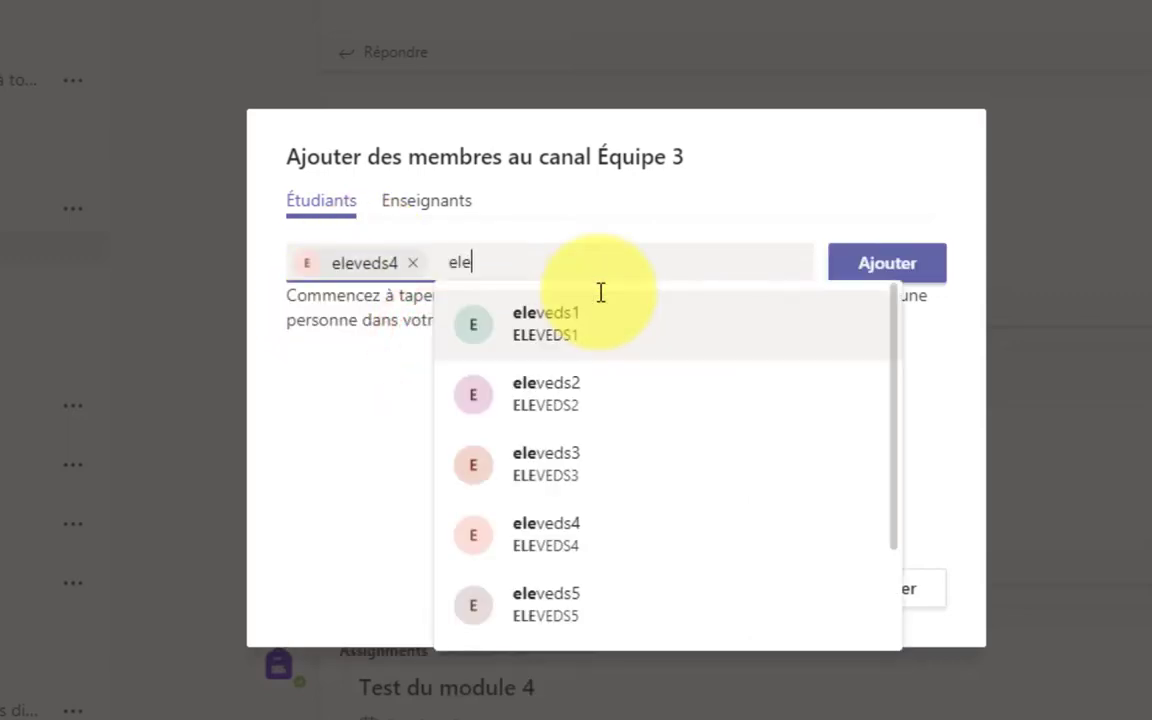
{"action": "type", "text": "veds"}
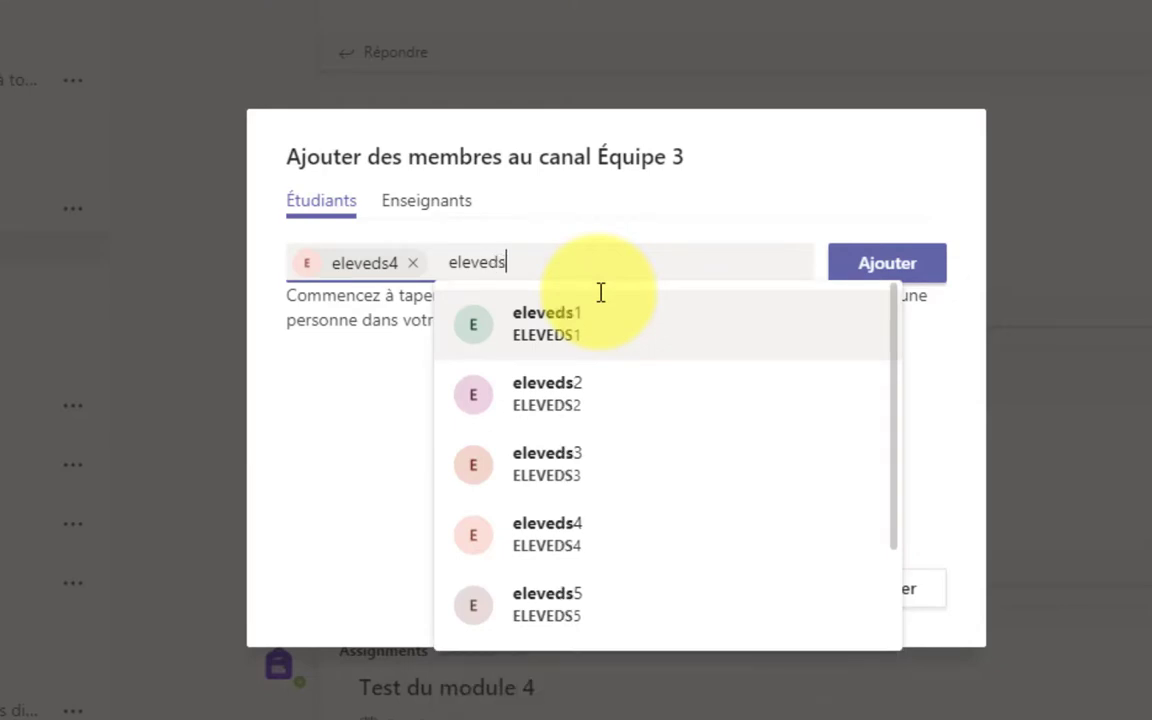
{"action": "type", "text": "5"}
{"action": "left_click", "coordinate": [560, 338]}
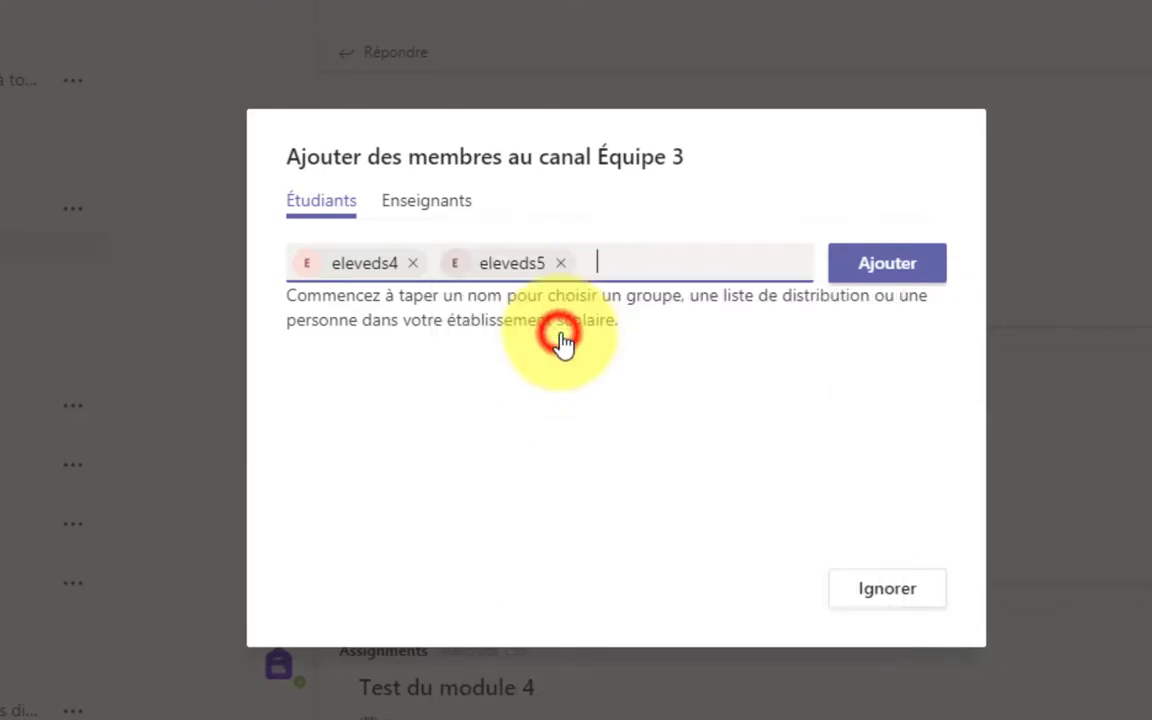
{"action": "left_click", "coordinate": [883, 268]}
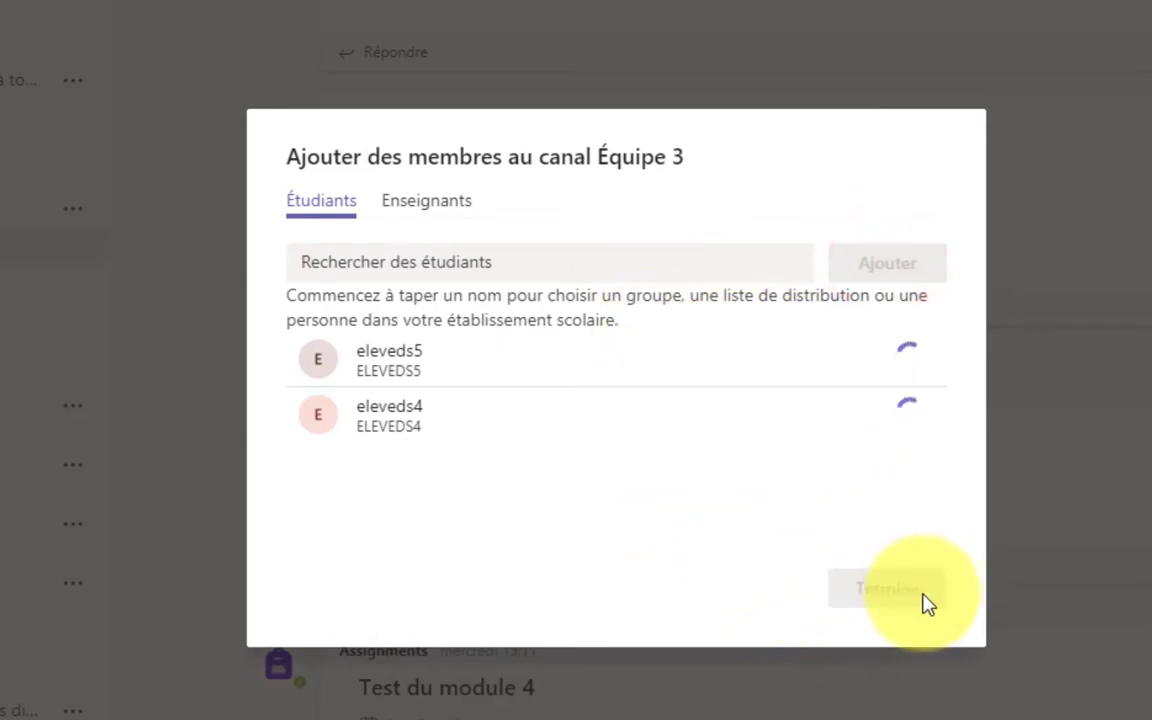
{"action": "left_click", "coordinate": [872, 596]}
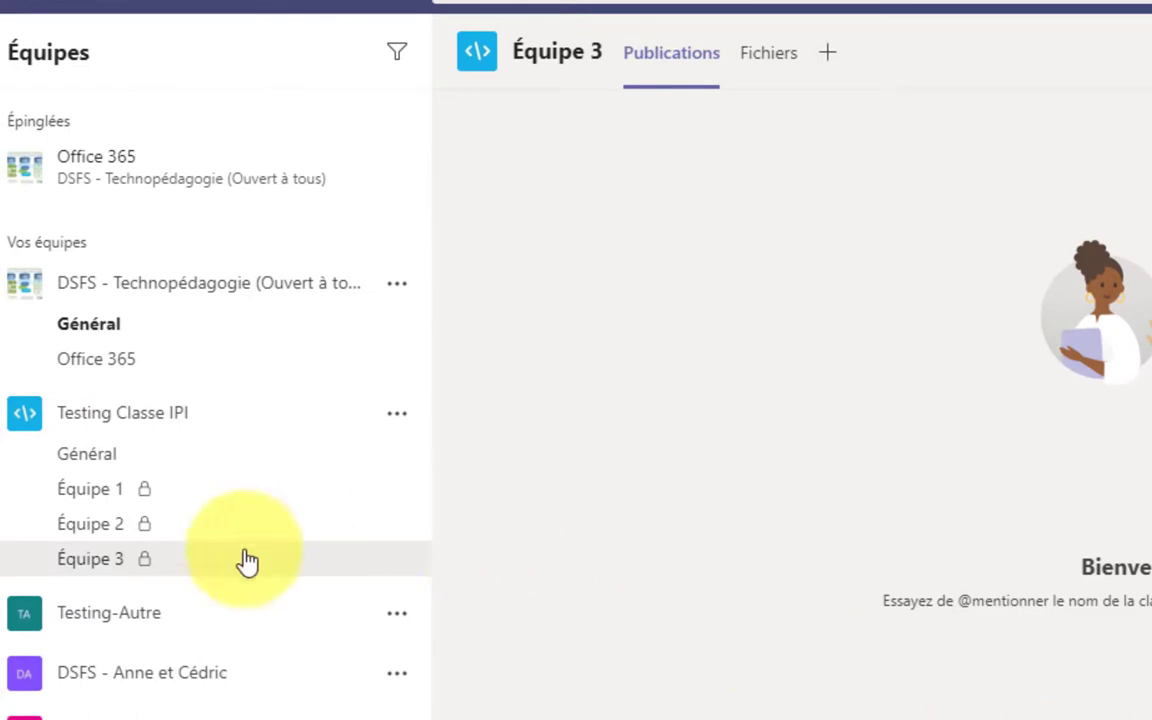
Look at the Équipe 3 channel's files area and the file types offered for a new file.
{"action": "left_click", "coordinate": [95, 568]}
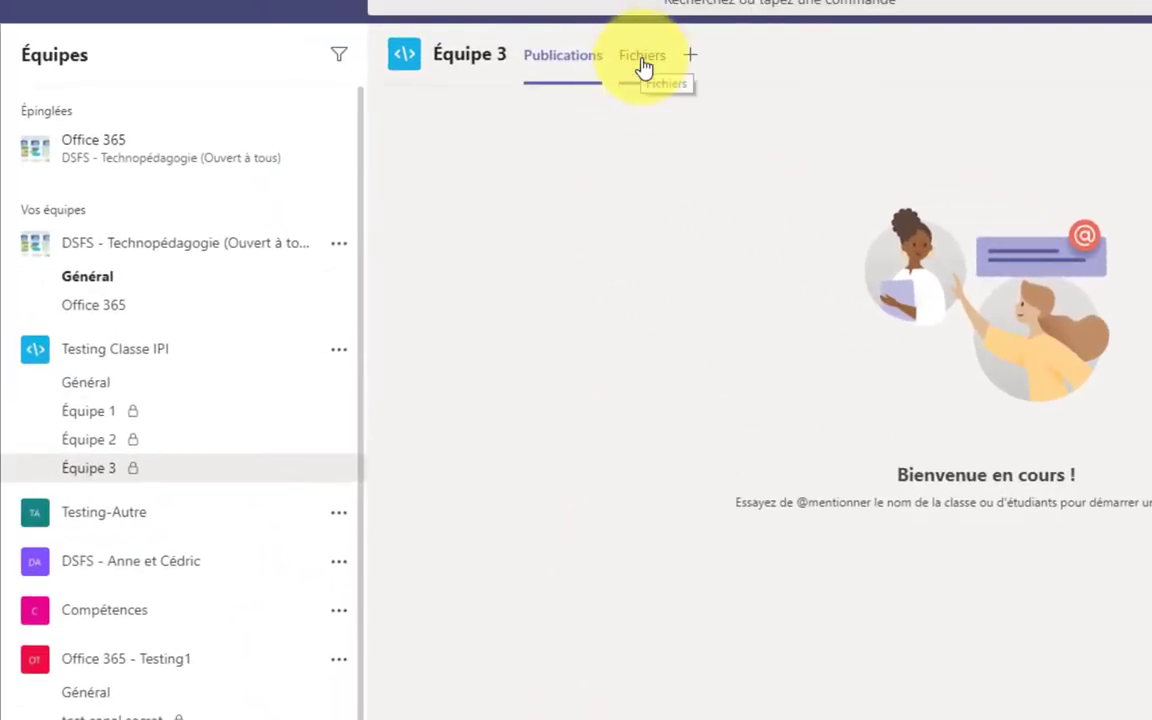
{"action": "left_click", "coordinate": [643, 60]}
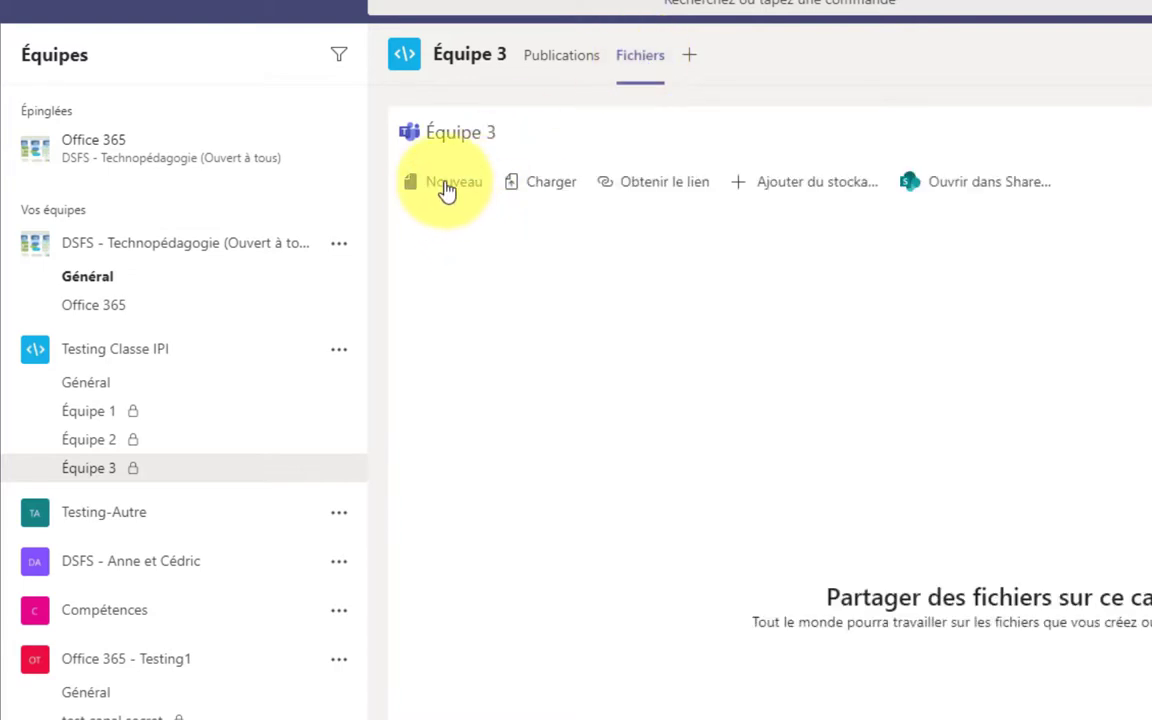
{"action": "left_click", "coordinate": [447, 190]}
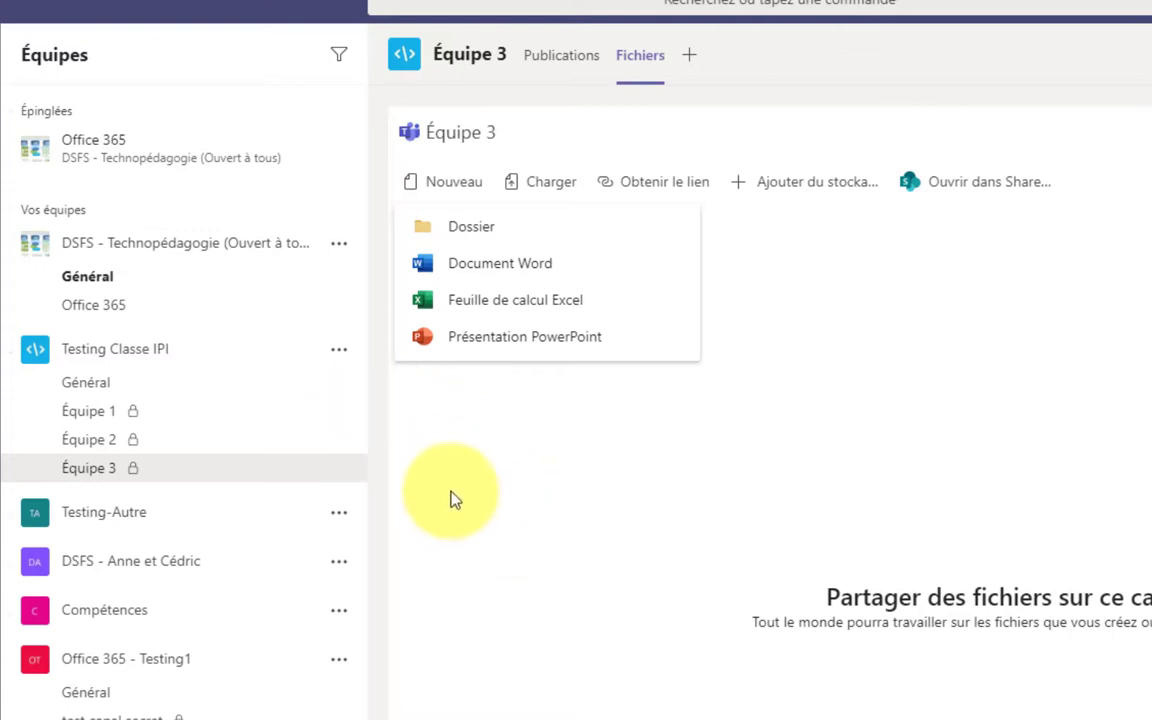
{"action": "left_click", "coordinate": [130, 475]}
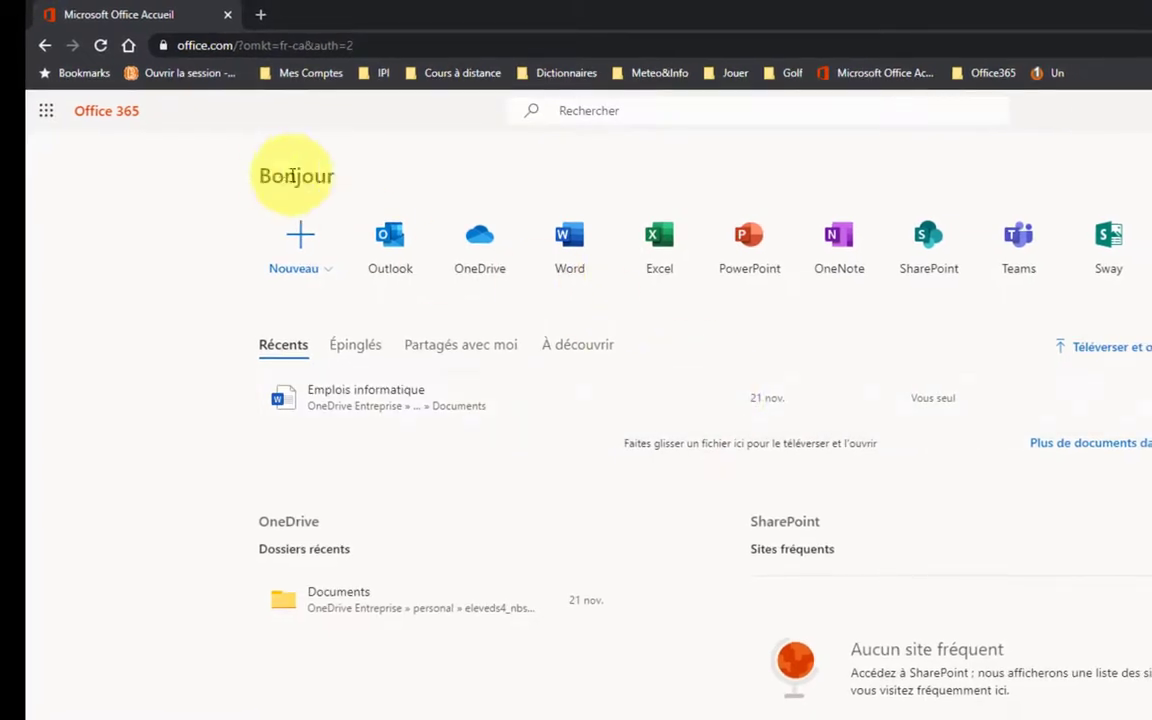
Switch to Teams from the student's Office 365 home page, dismiss the desktop app offer and open Équipe 3 in Testing Classe IPI.
{"action": "left_click", "coordinate": [1016, 258]}
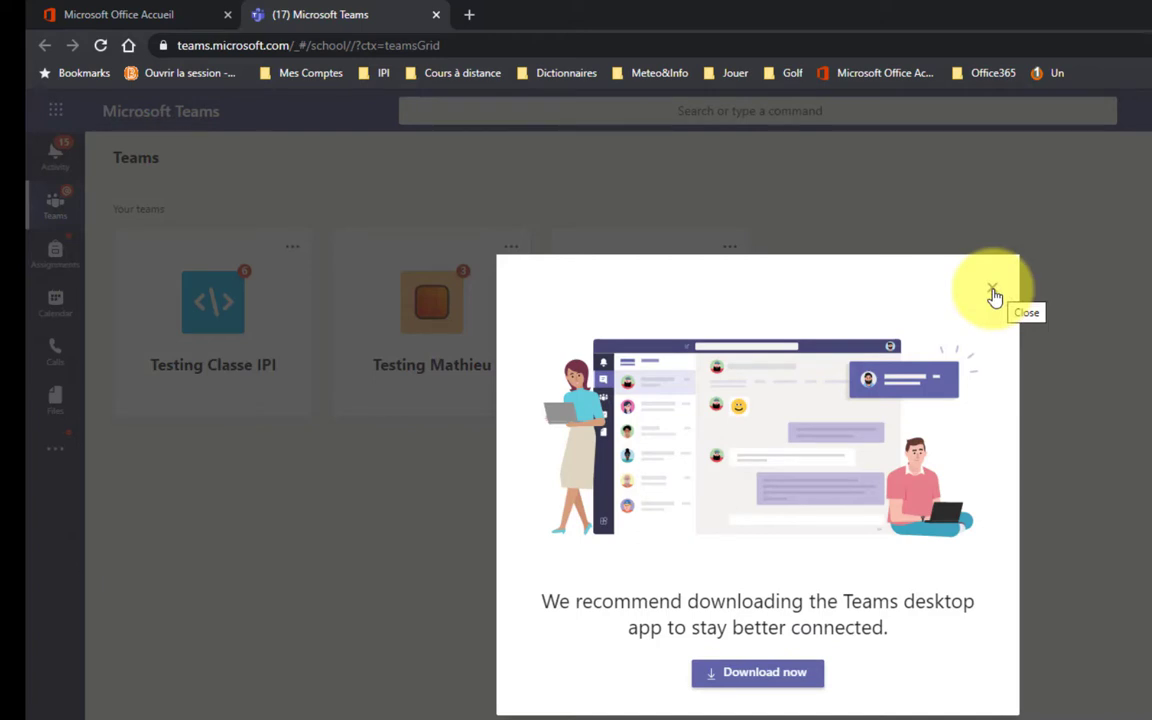
{"action": "left_click", "coordinate": [993, 291]}
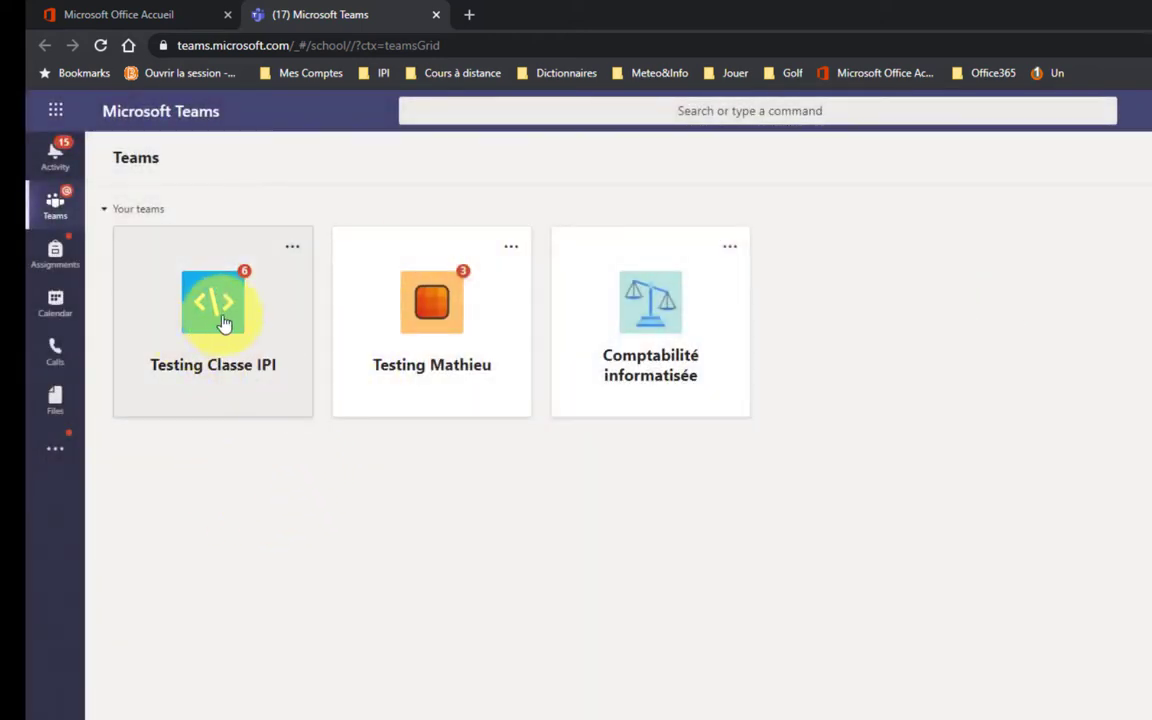
{"action": "left_click", "coordinate": [195, 335]}
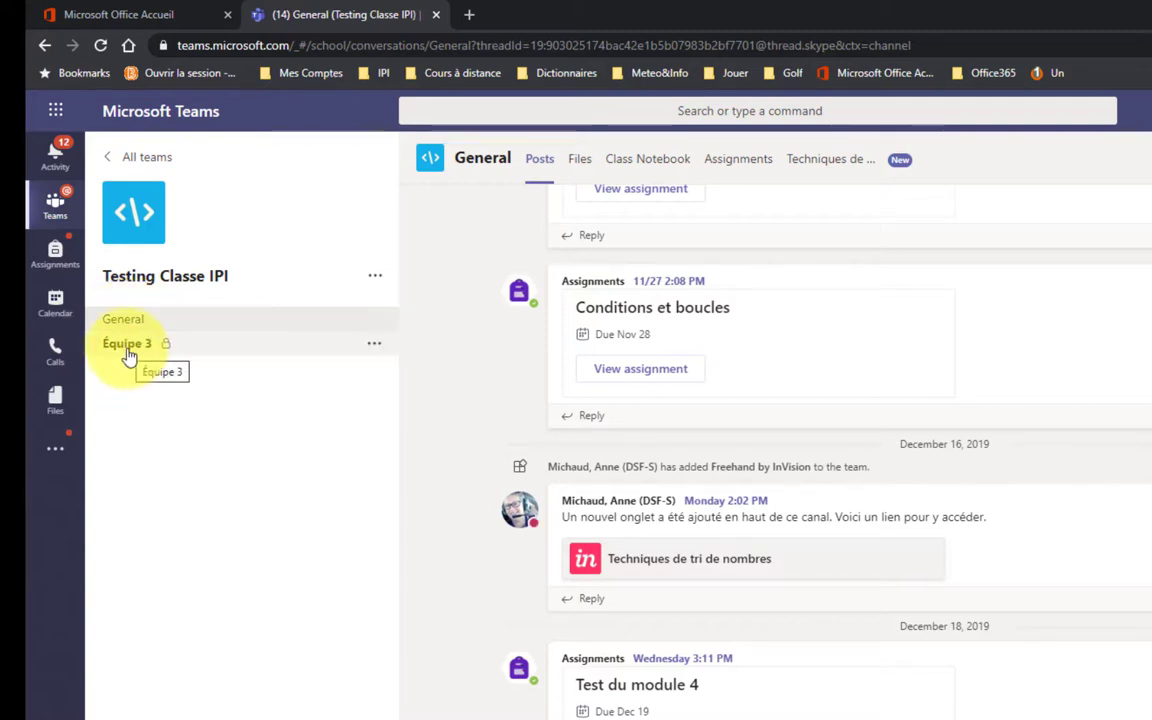
{"action": "left_click", "coordinate": [127, 348]}
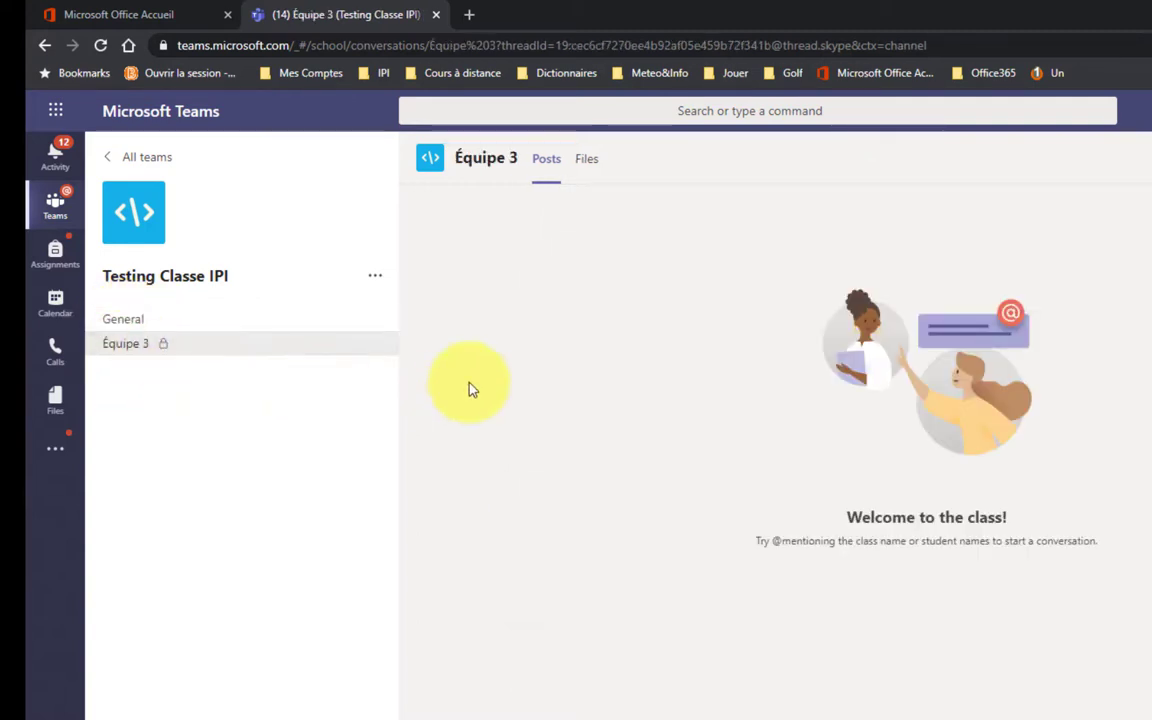
Create a Word document named "Travail numéro 2" in the files of the Équipe 3 channel.
{"action": "left_click", "coordinate": [587, 164]}
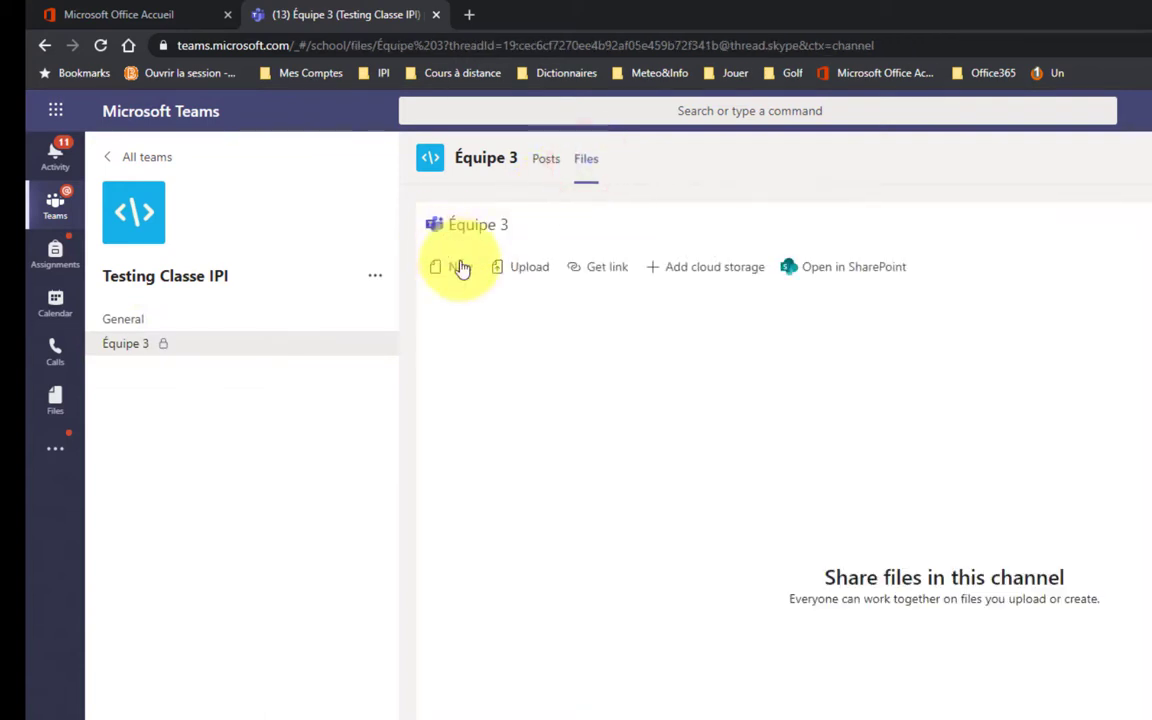
{"action": "left_click", "coordinate": [459, 272]}
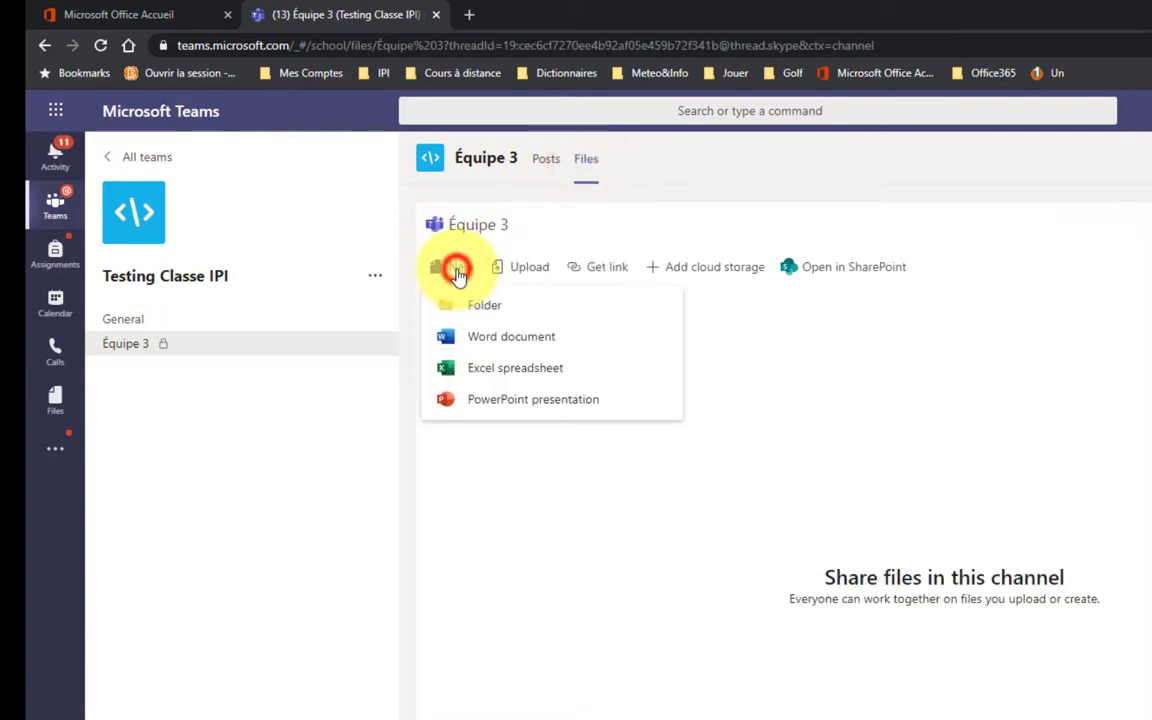
{"action": "left_click", "coordinate": [482, 338]}
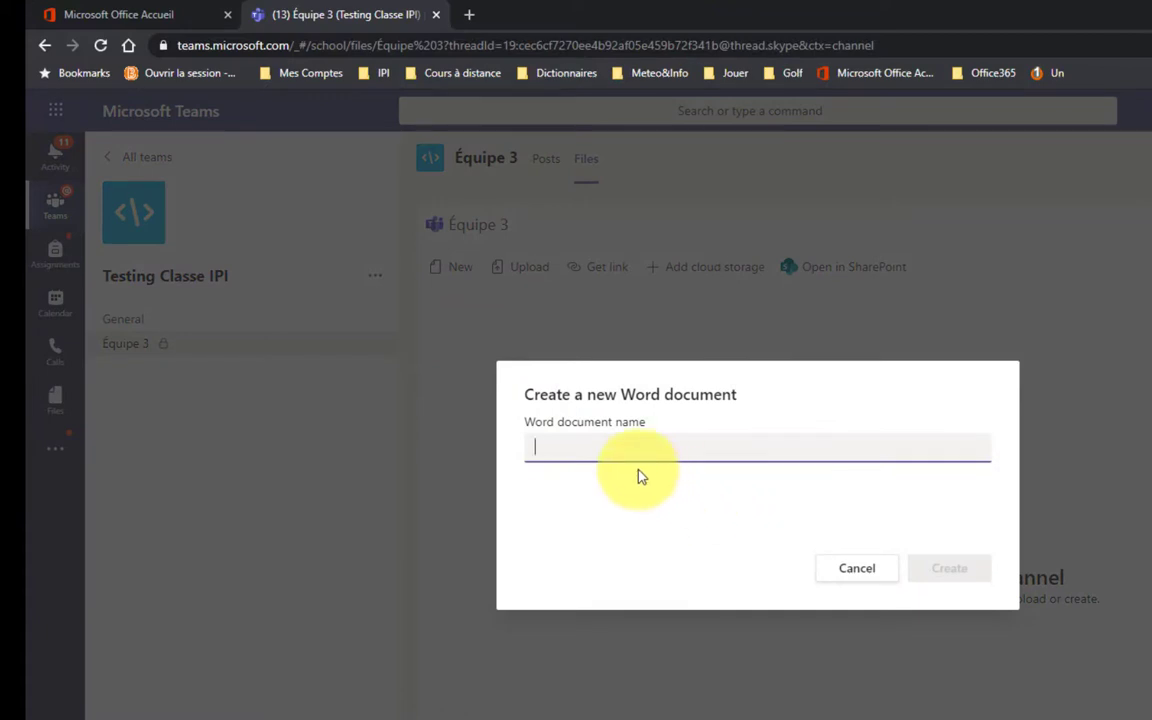
{"action": "type", "text": "Travail n"}
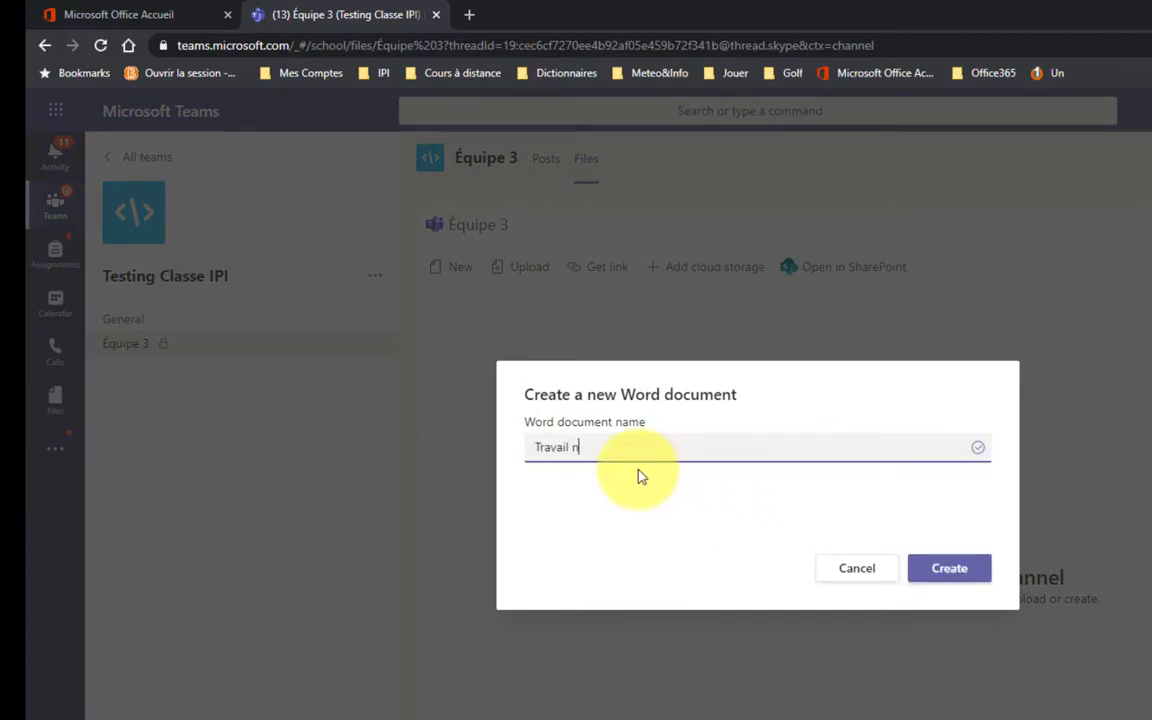
{"action": "type", "text": "uméro 2"}
{"action": "left_click", "coordinate": [949, 572]}
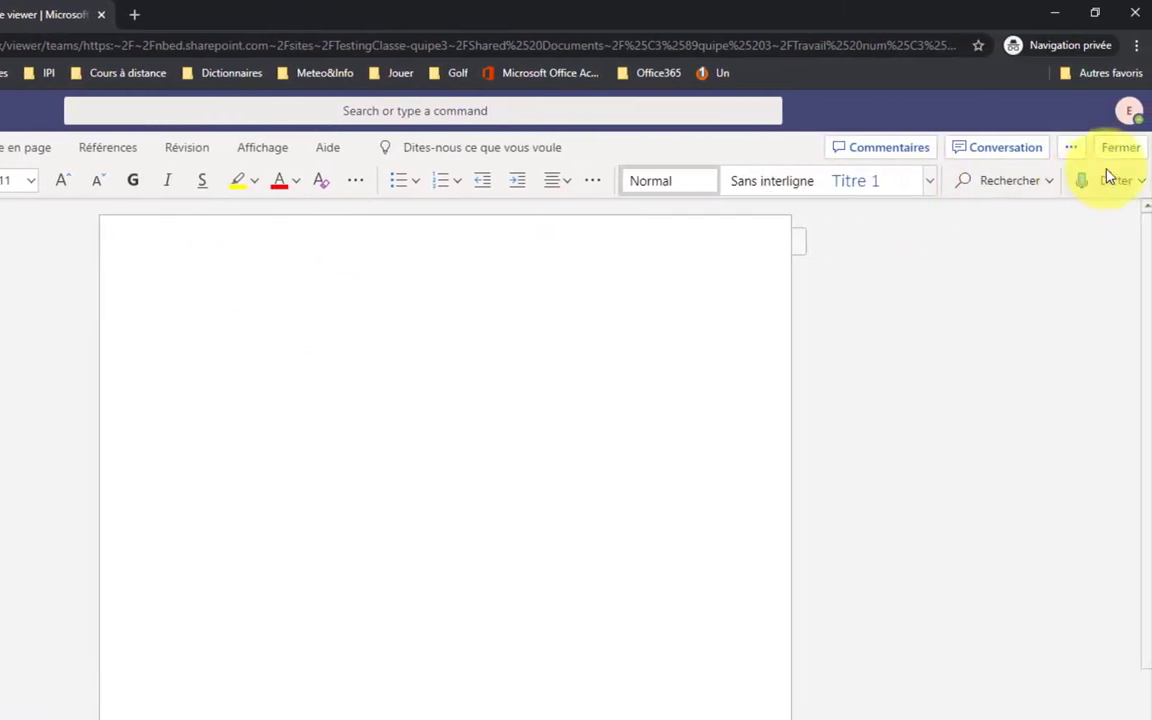
Close the new Word document and display the posts of the Équipe 3 channel.
{"action": "left_click", "coordinate": [1120, 148]}
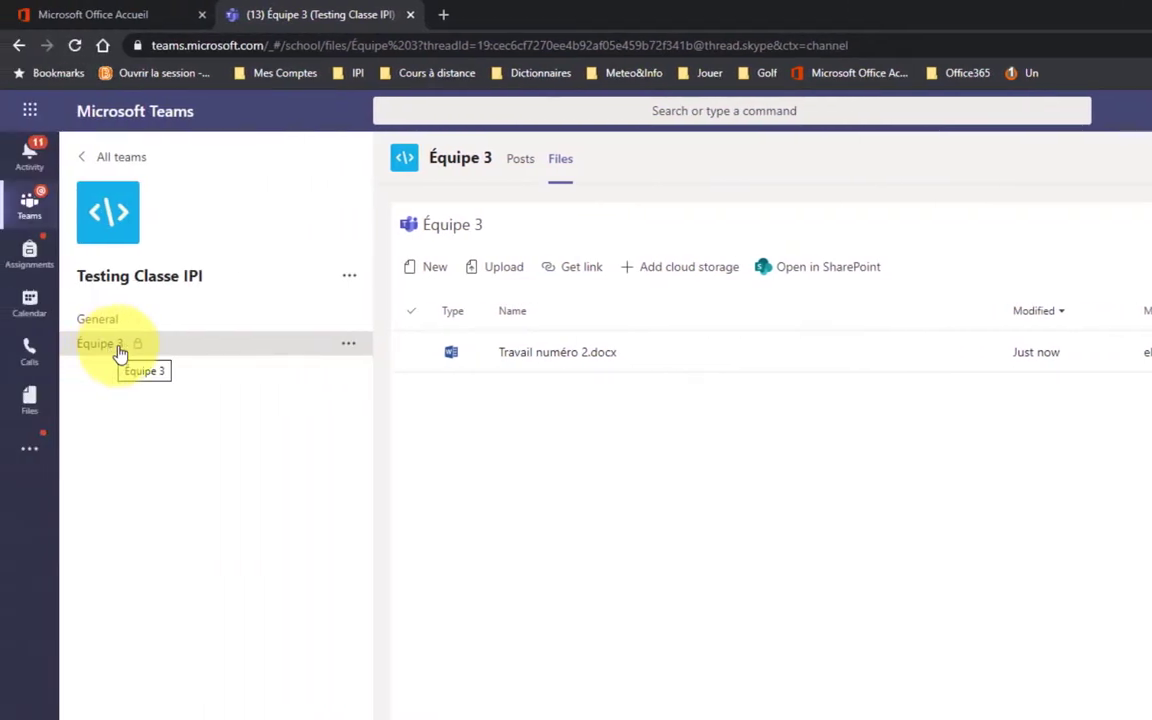
{"action": "left_click", "coordinate": [115, 346]}
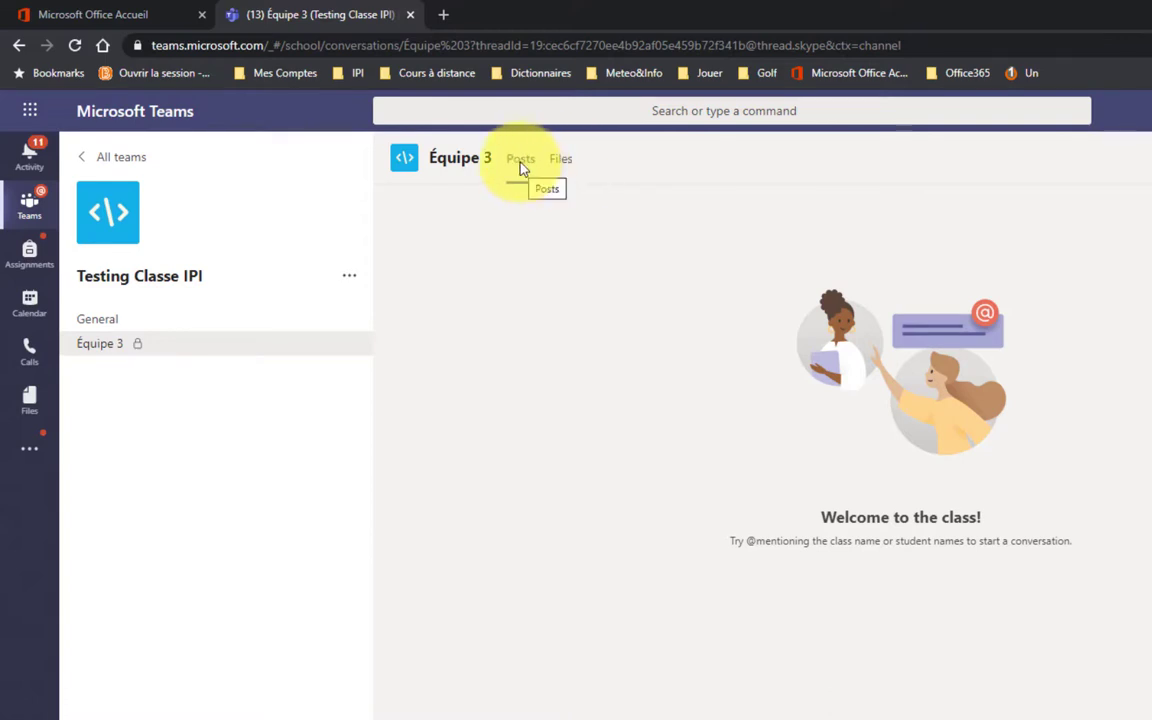
{"action": "left_click", "coordinate": [520, 170]}
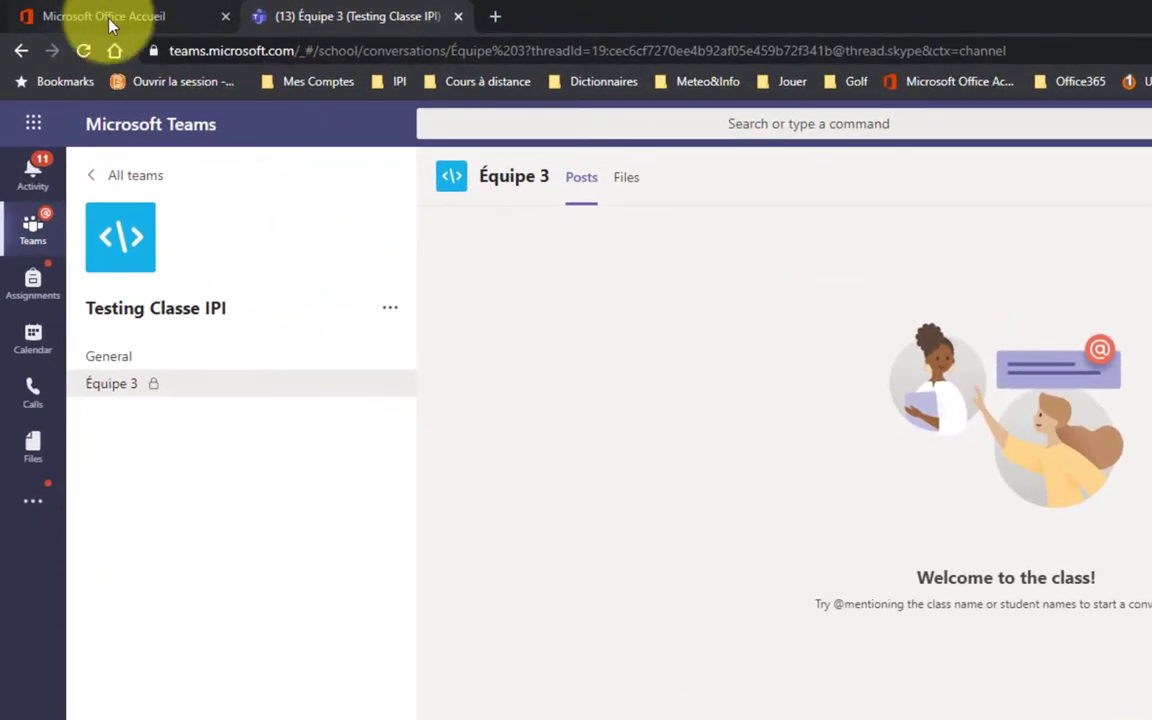
Return to the Office 365 home page, show all applications and switch to Whiteboard.
{"action": "left_click", "coordinate": [110, 24]}
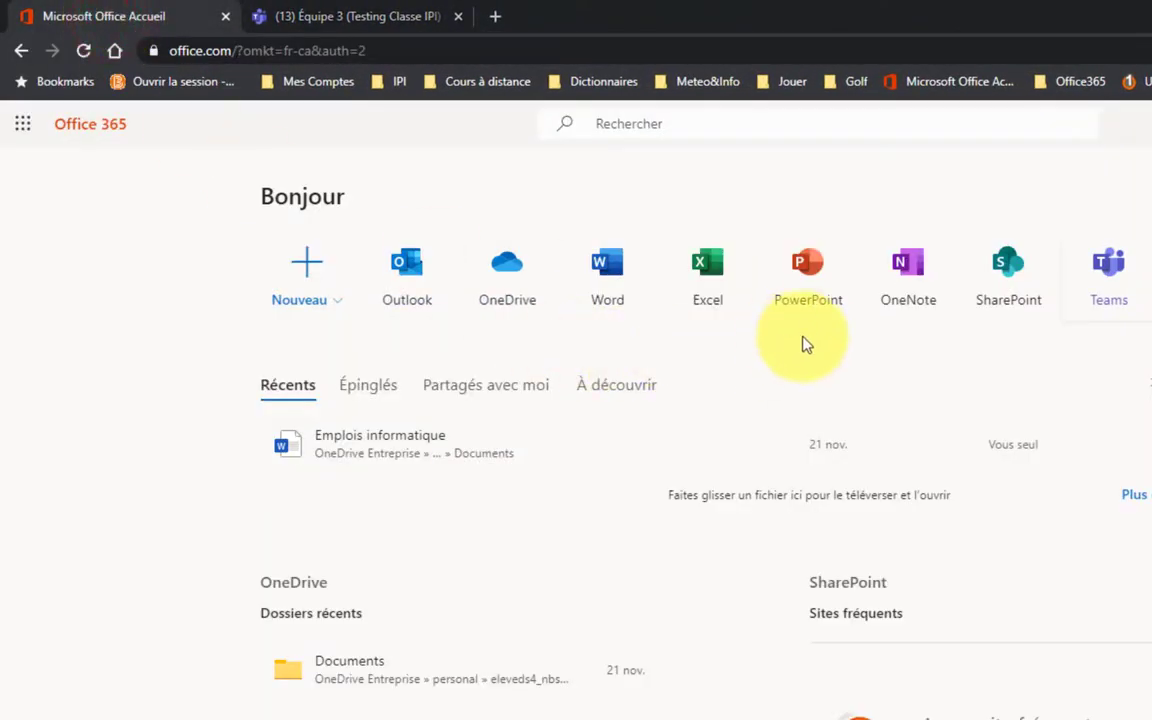
{"action": "left_click", "coordinate": [1026, 205]}
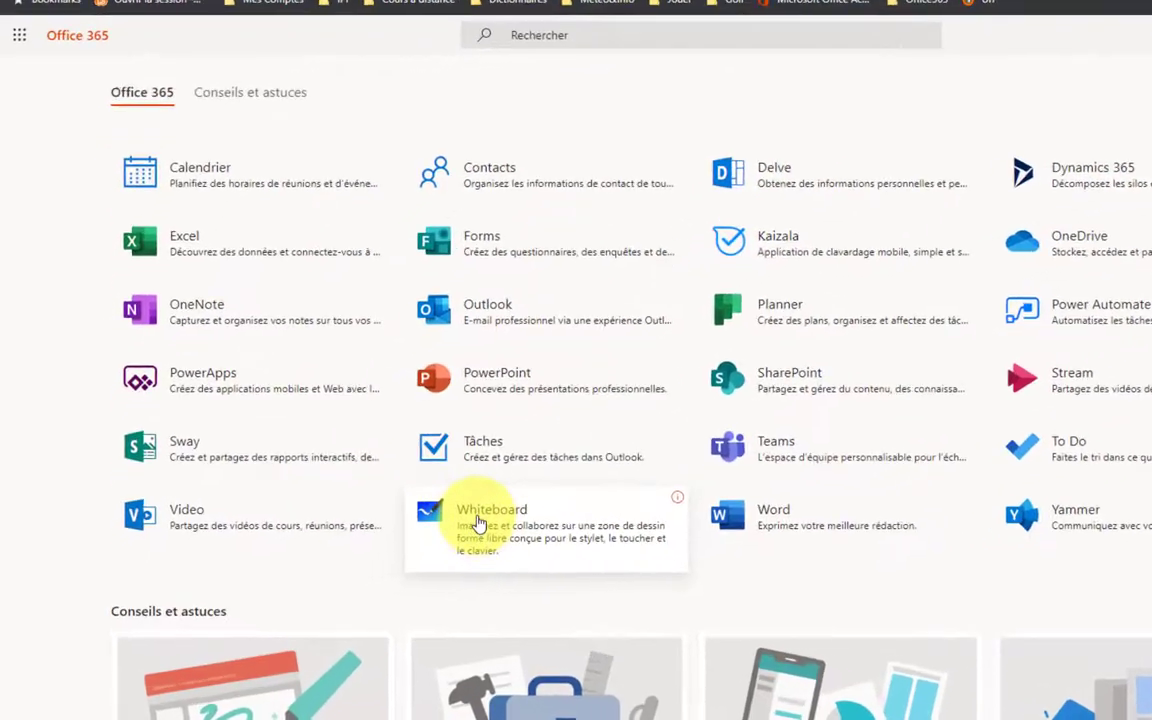
{"action": "left_click", "coordinate": [476, 520]}
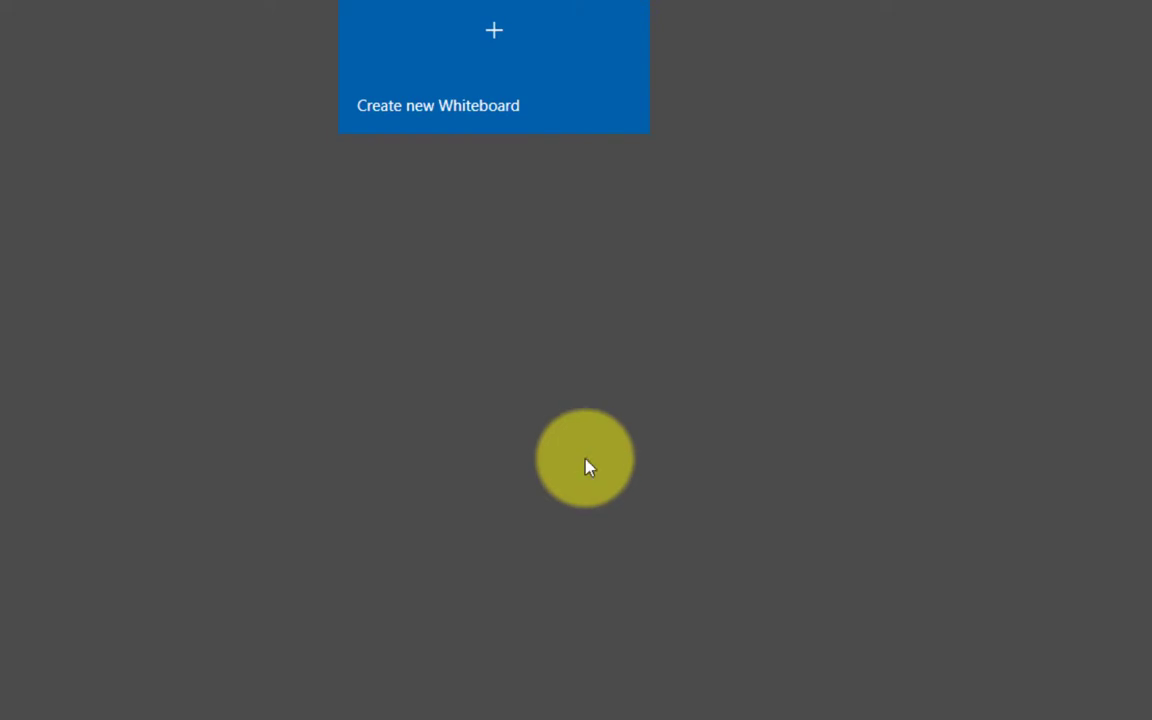
Create a new whiteboard, generate a sharing link for it and copy the link.
{"action": "left_click", "coordinate": [494, 35]}
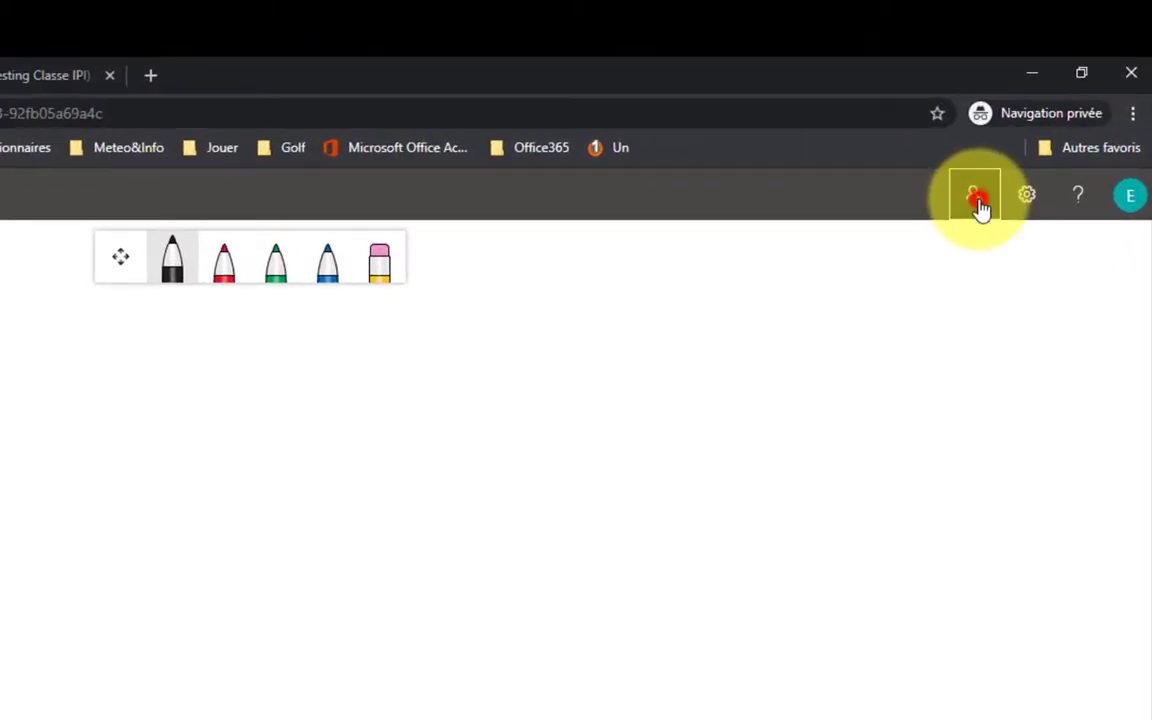
{"action": "left_click", "coordinate": [978, 200]}
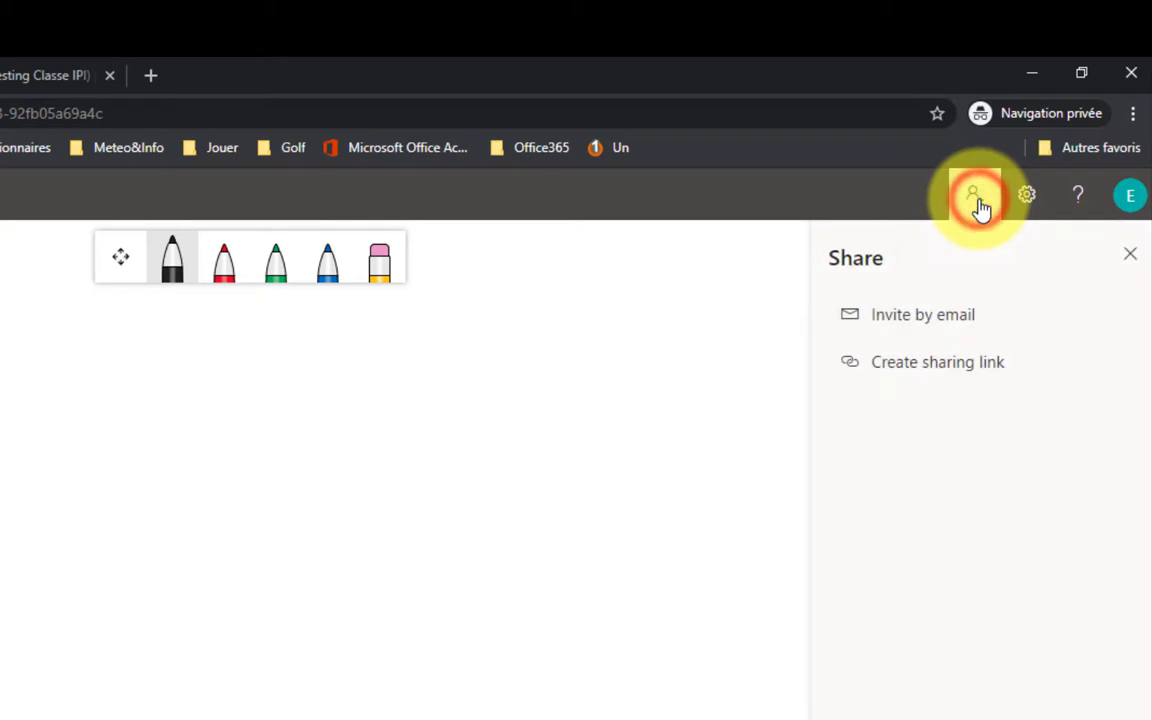
{"action": "left_click", "coordinate": [889, 370]}
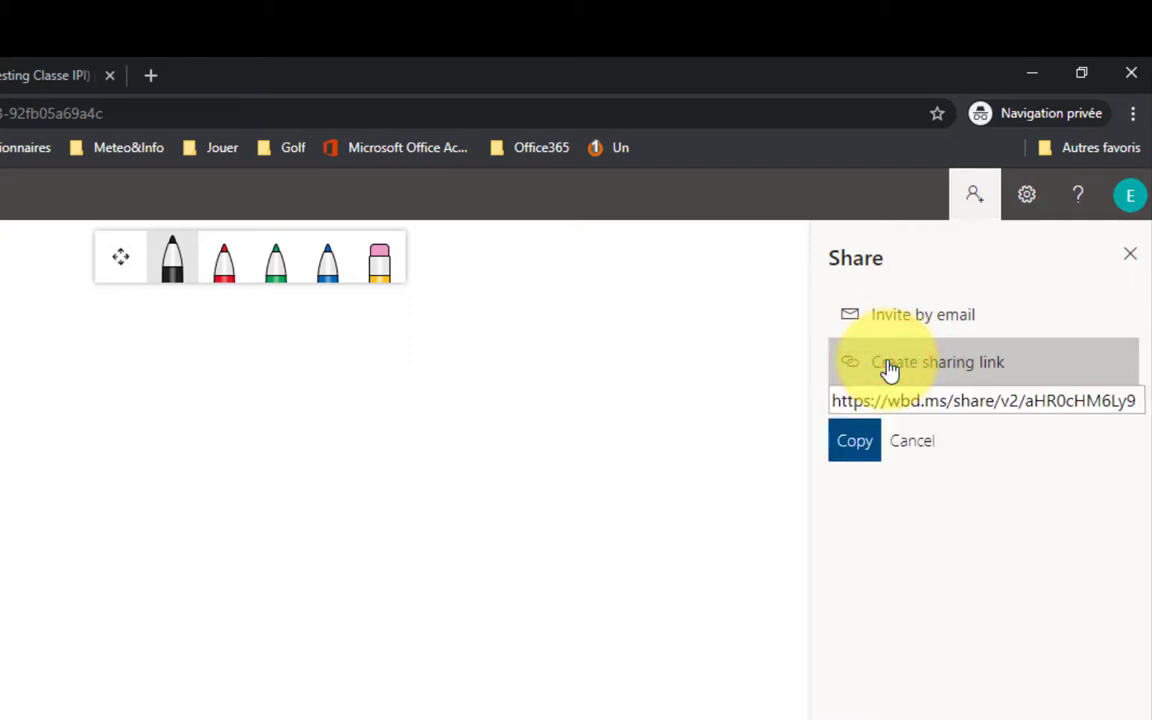
{"action": "left_click", "coordinate": [856, 446]}
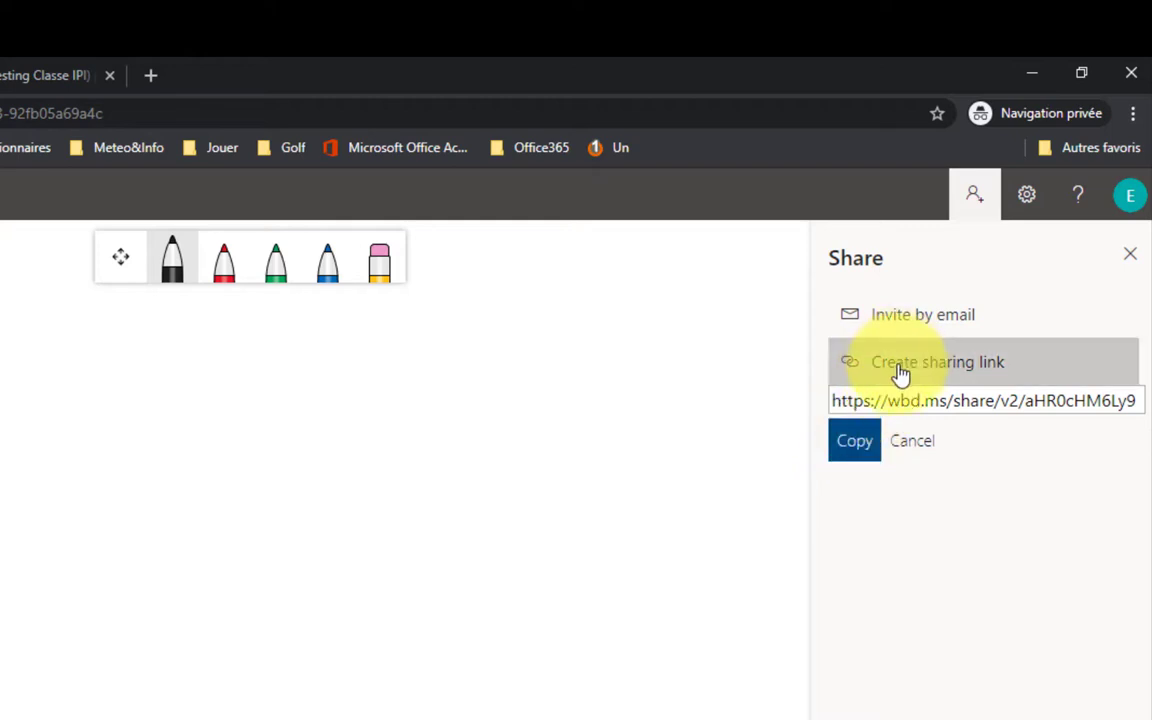
{"action": "left_click", "coordinate": [856, 450]}
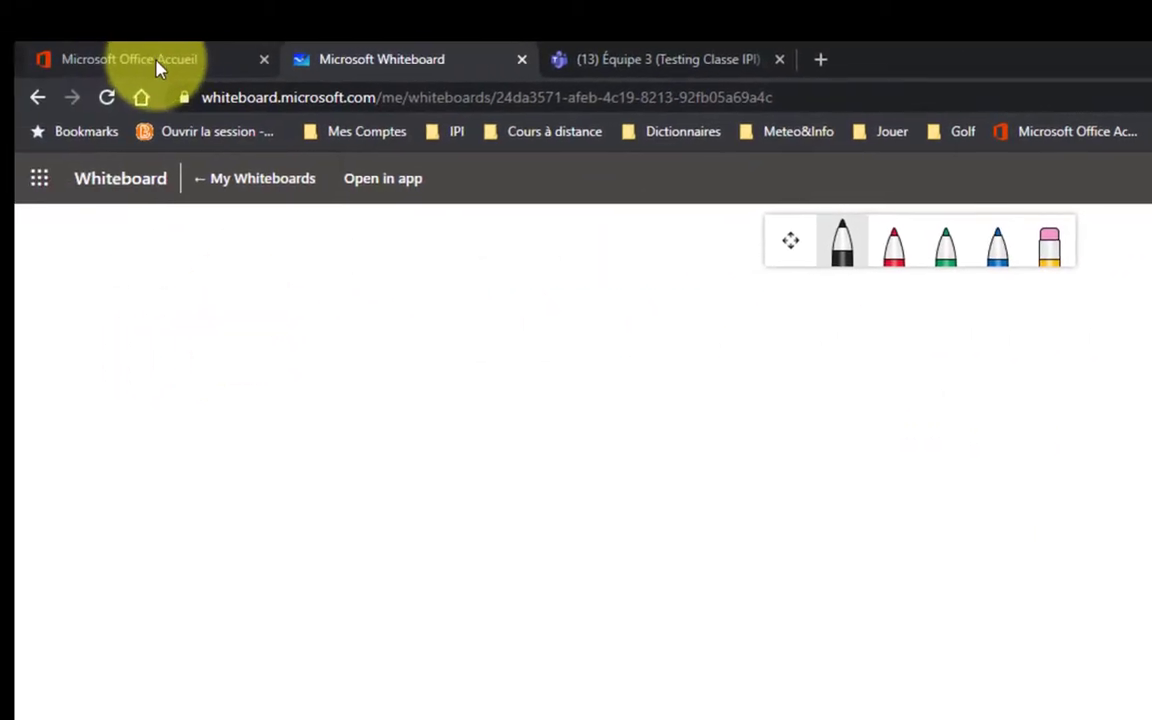
Switch back to Teams and post the copied whiteboard link as a new conversation in the Équipe 3 channel.
{"action": "left_click", "coordinate": [155, 62]}
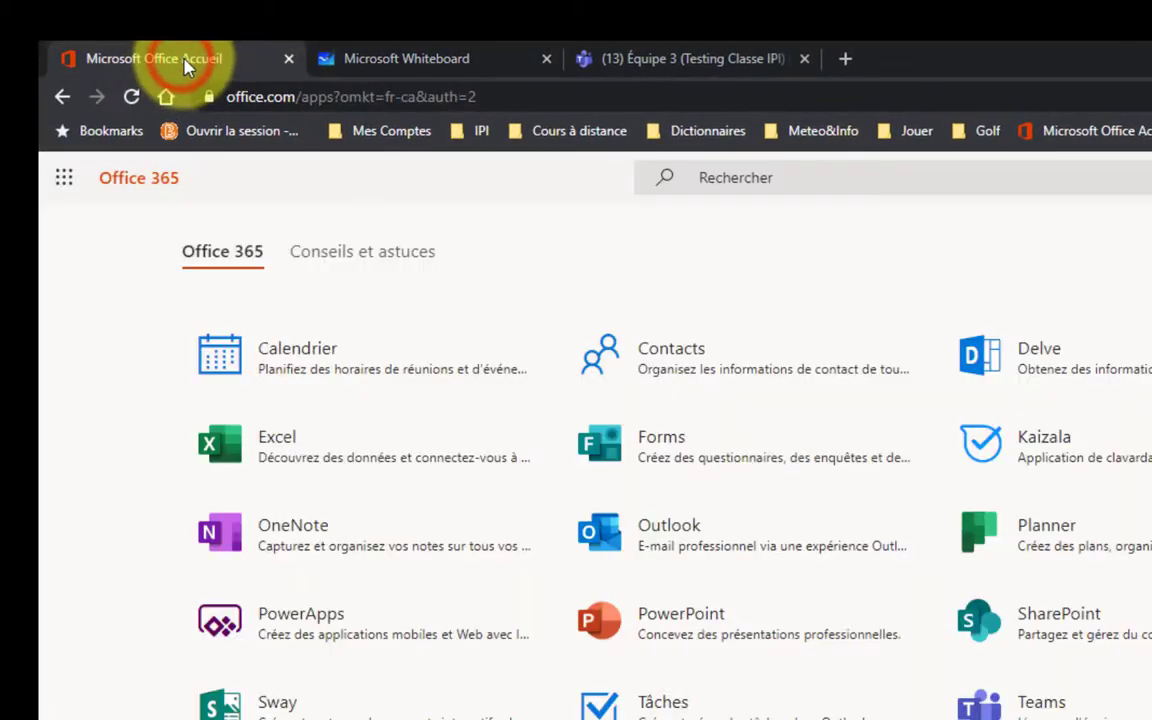
{"action": "left_click", "coordinate": [714, 62]}
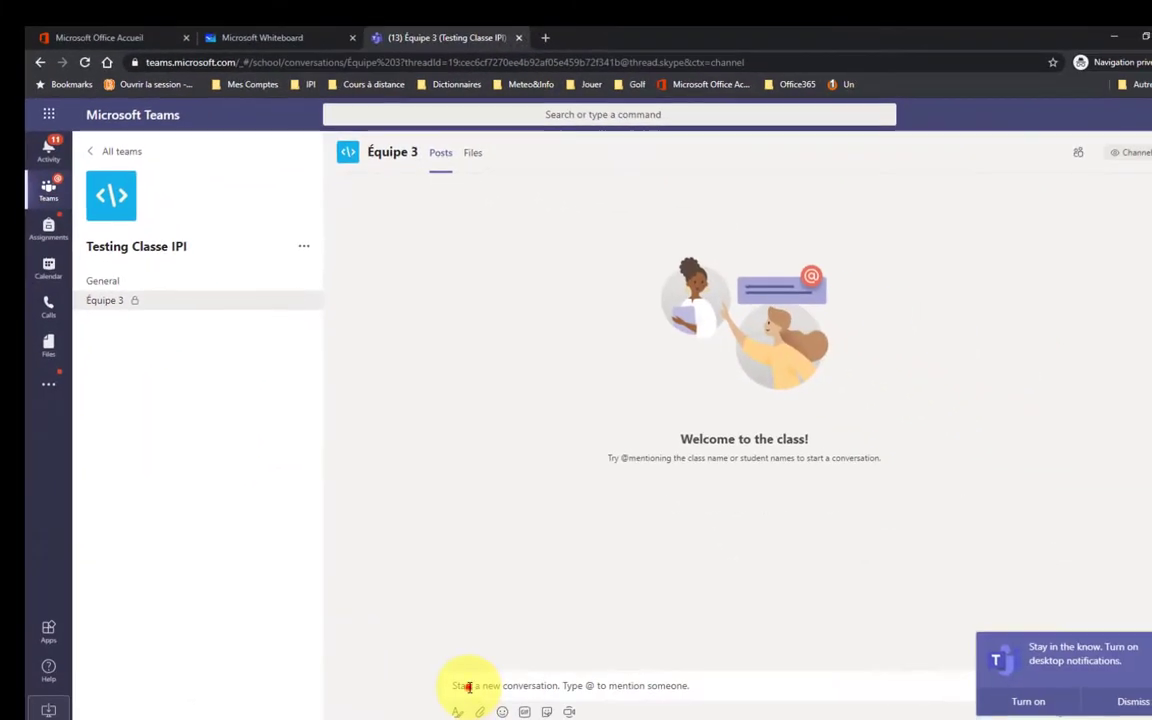
{"action": "left_click", "coordinate": [467, 686]}
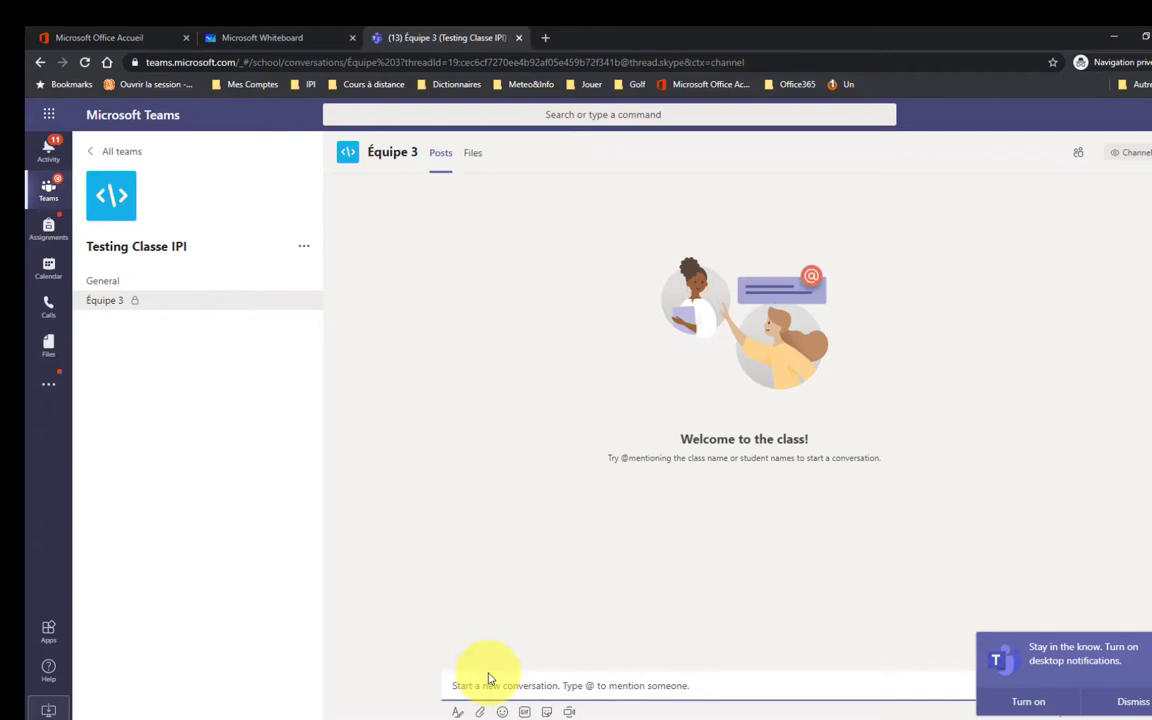
{"action": "key", "text": "ctrl+v"}
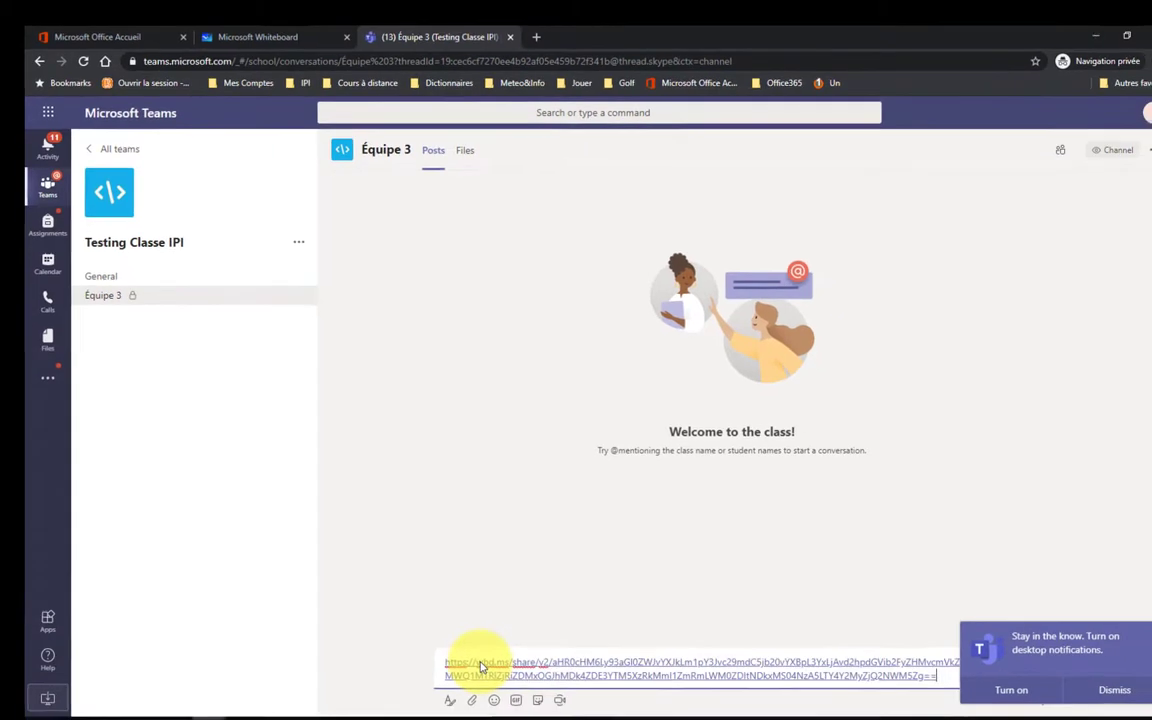
{"action": "key", "text": "Return"}
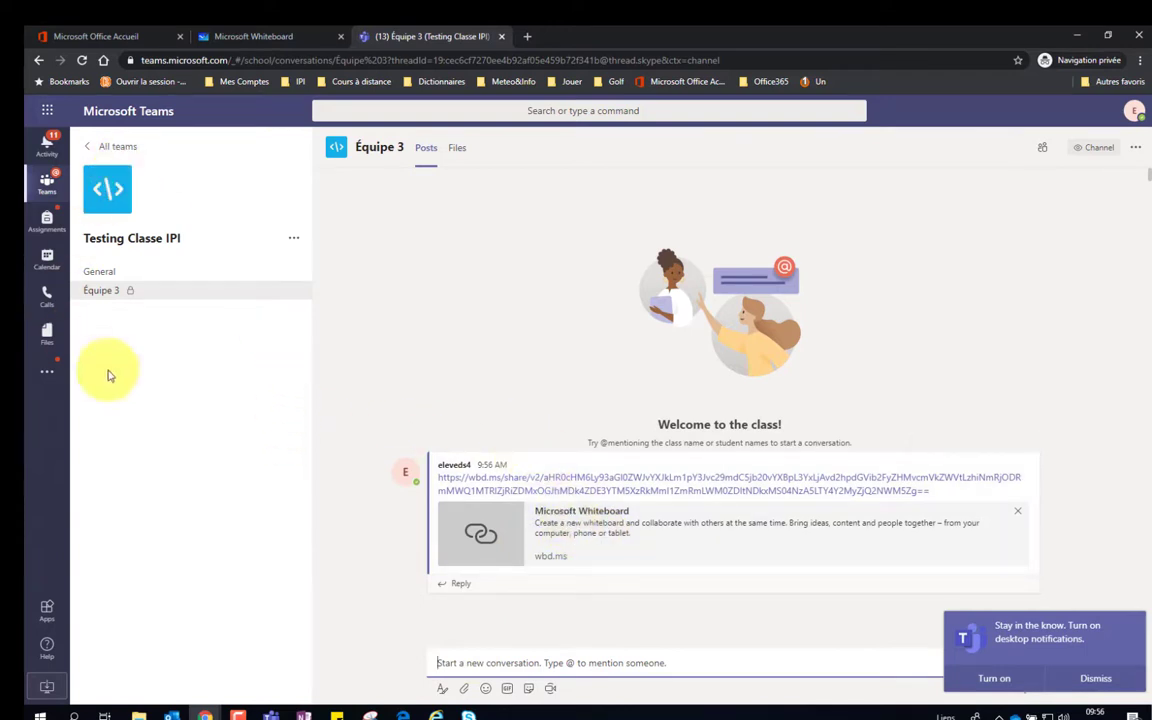
Open the shared whiteboard on the web from the posted link, then return to the Équipe 3 channel in Teams.
{"action": "left_click", "coordinate": [566, 541]}
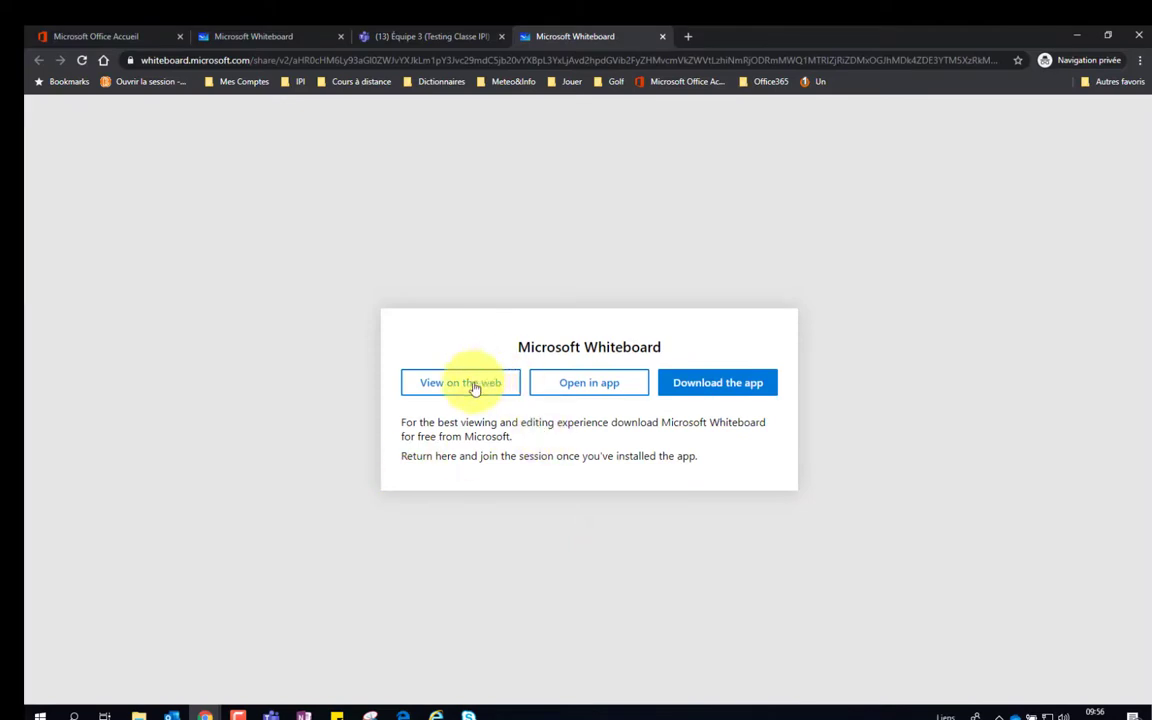
{"action": "left_click", "coordinate": [438, 389]}
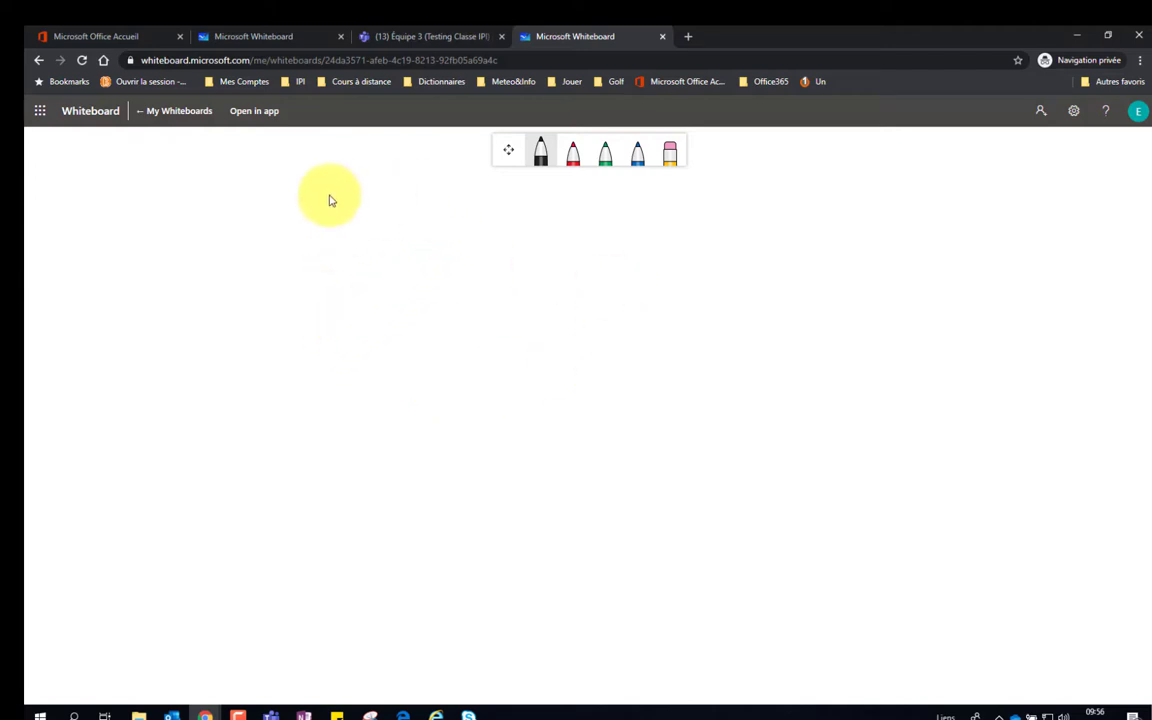
{"action": "left_click", "coordinate": [397, 37]}
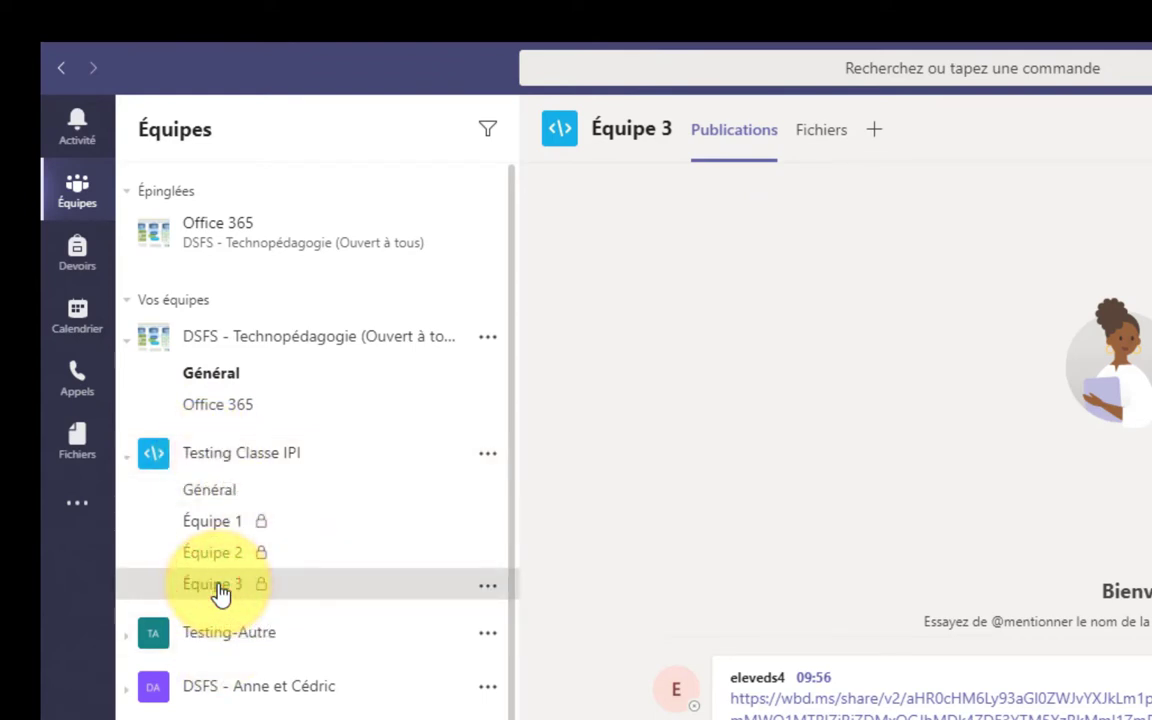
Remove the member eleveds2 from the private channel Équipe 1 of Testing Classe IPI.
{"action": "left_click", "coordinate": [213, 530]}
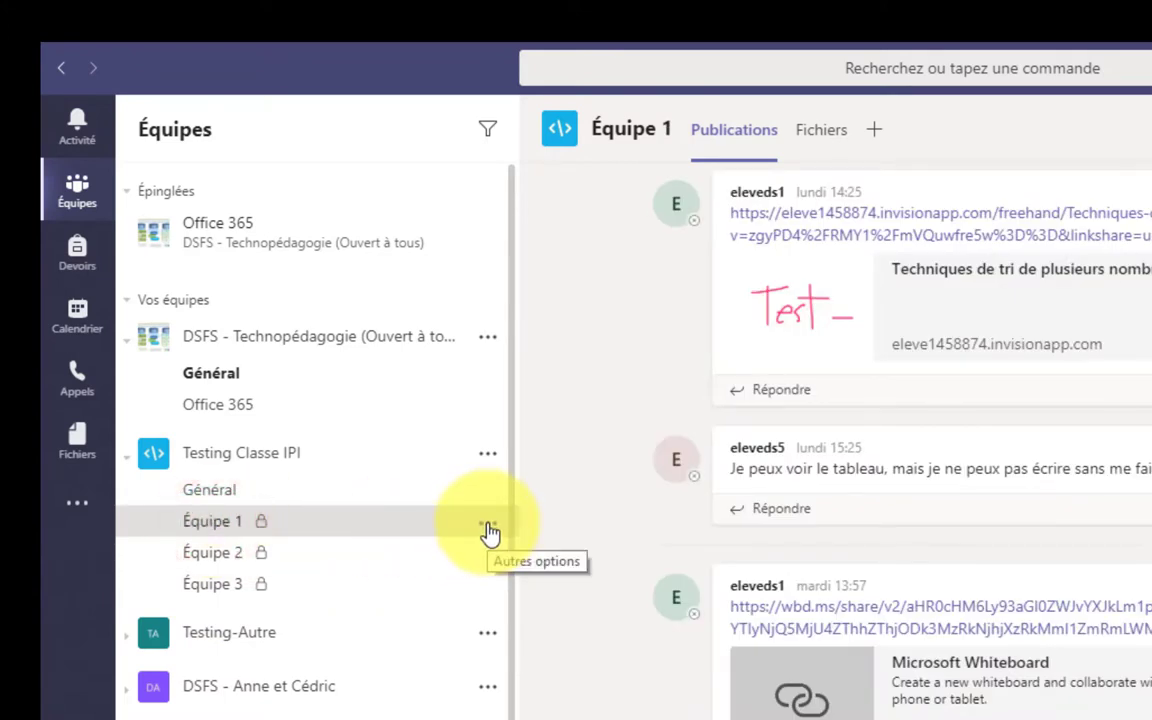
{"action": "left_click", "coordinate": [488, 528]}
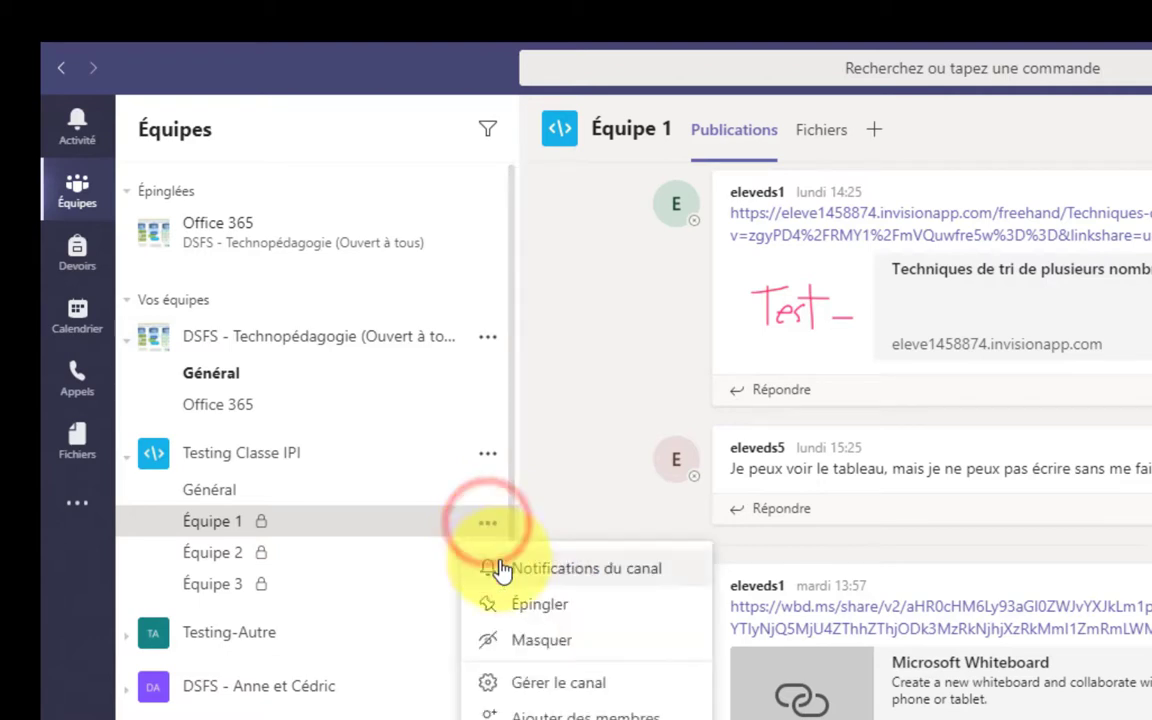
{"action": "left_click", "coordinate": [536, 684]}
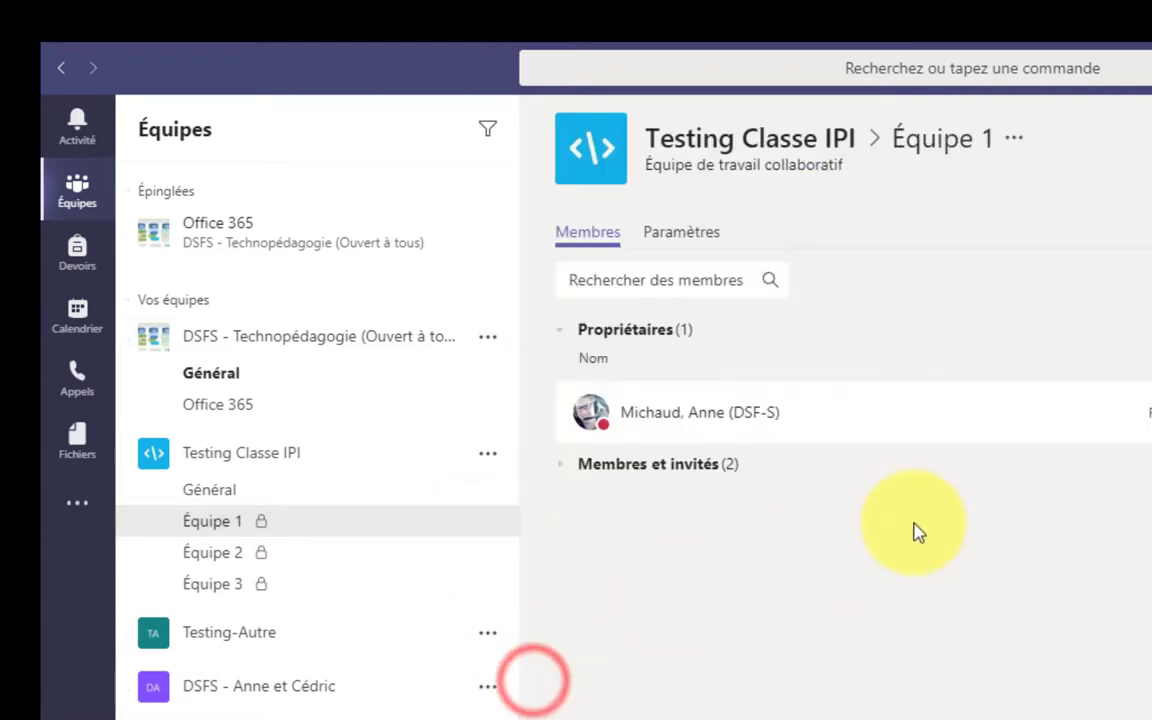
{"action": "left_click", "coordinate": [673, 470]}
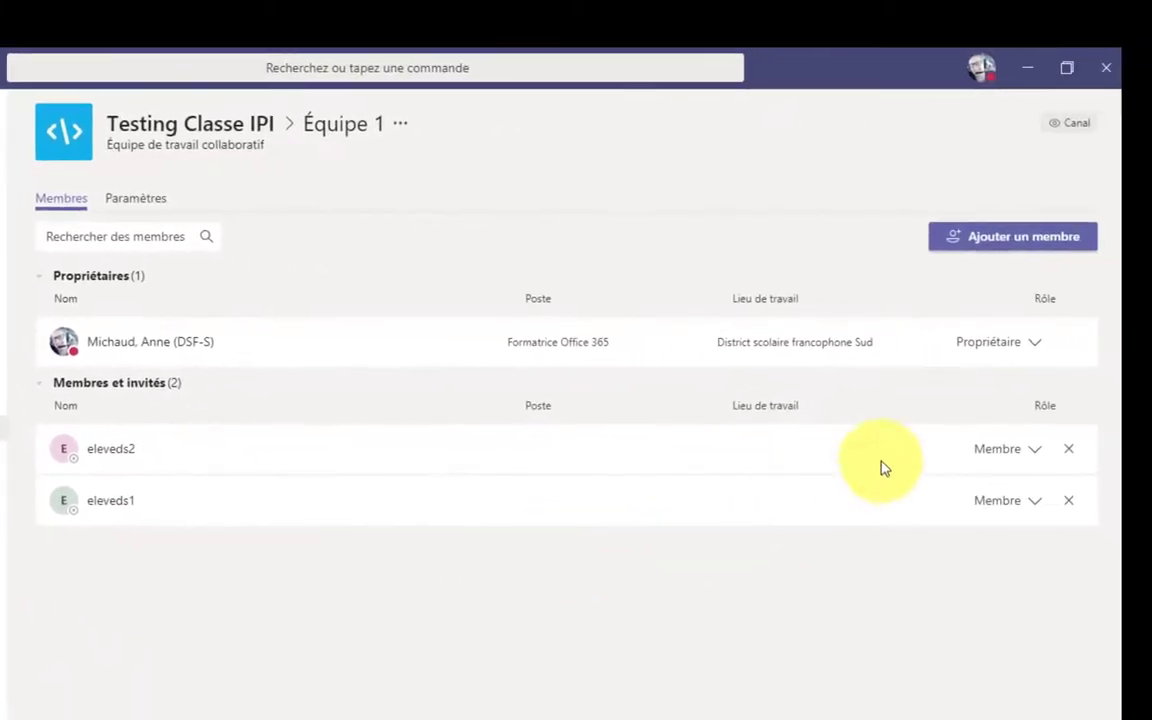
{"action": "left_click", "coordinate": [1068, 449]}
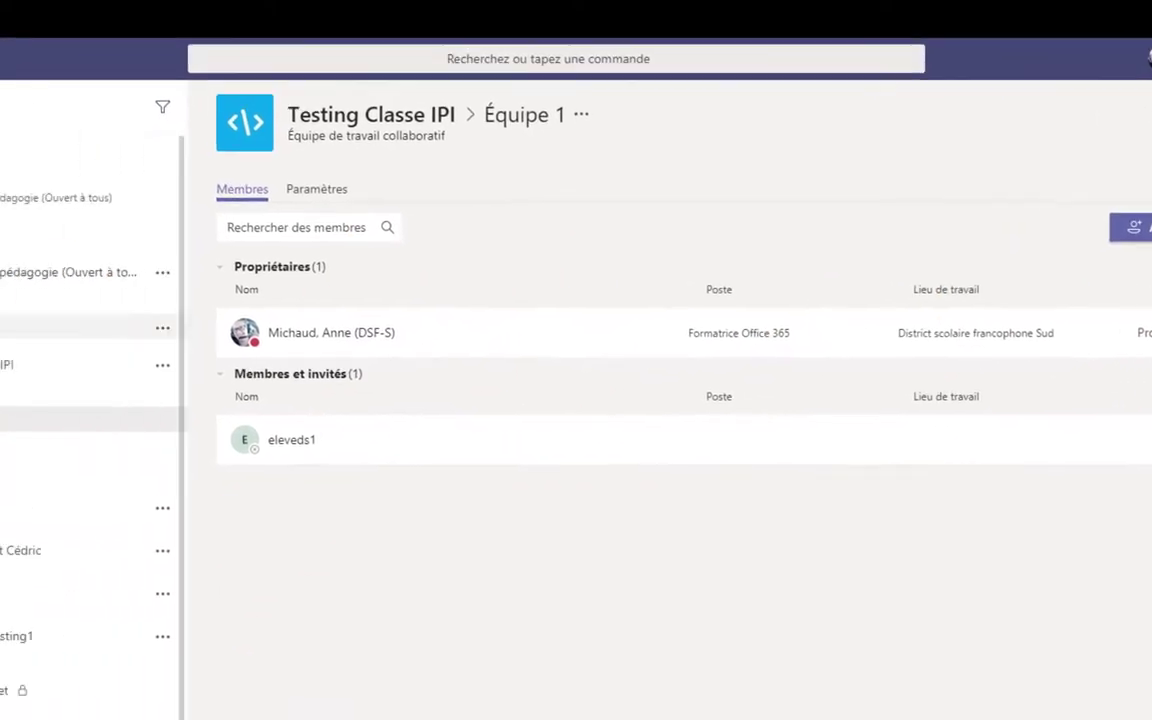
Add the student eleveds2 as a member of the private channel Équipe 3 of Testing Classe IPI.
{"action": "left_click", "coordinate": [180, 462]}
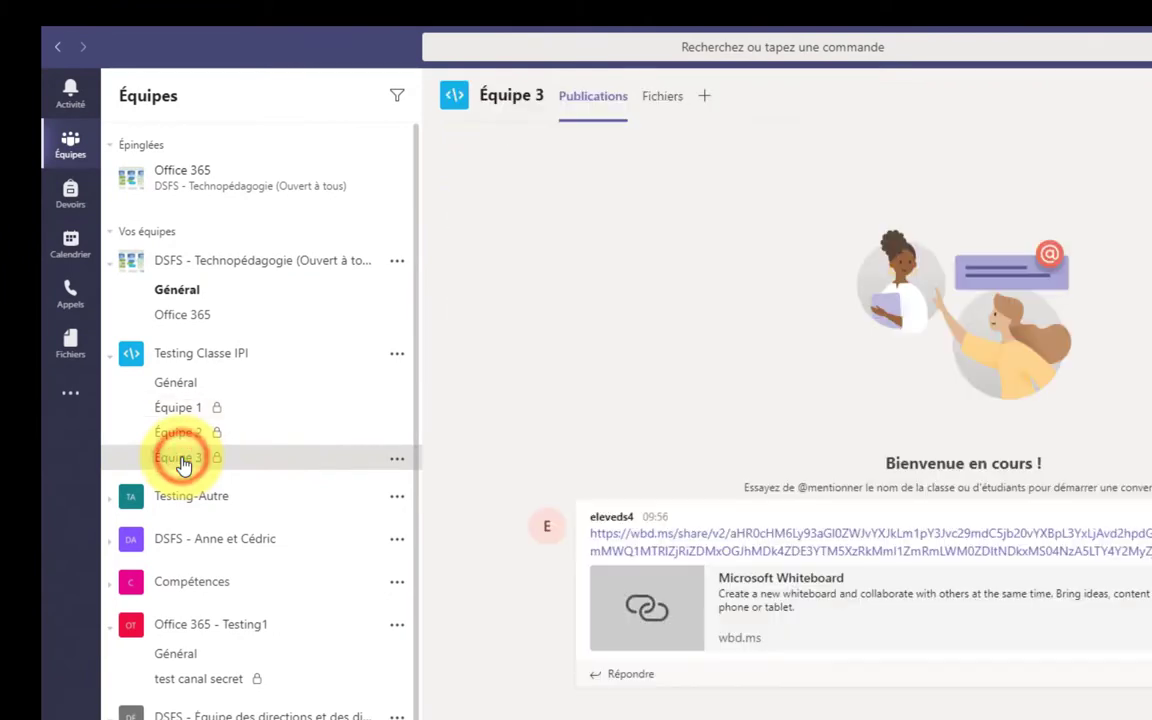
{"action": "left_click", "coordinate": [399, 461]}
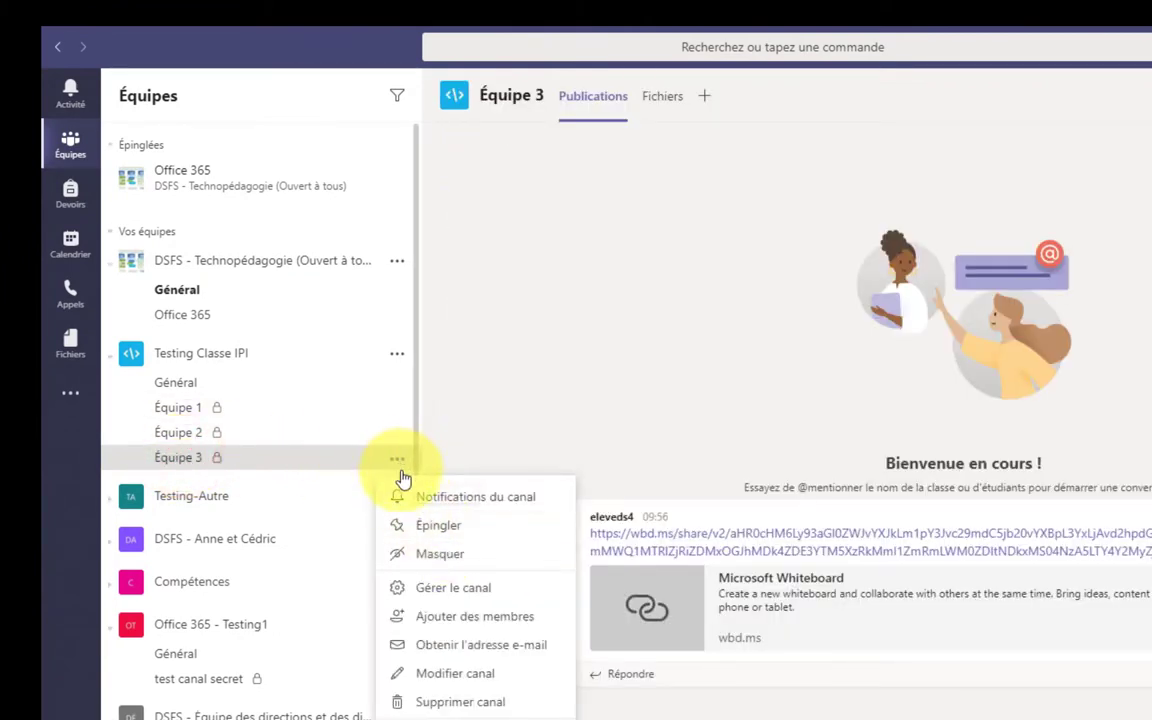
{"action": "left_click", "coordinate": [450, 588]}
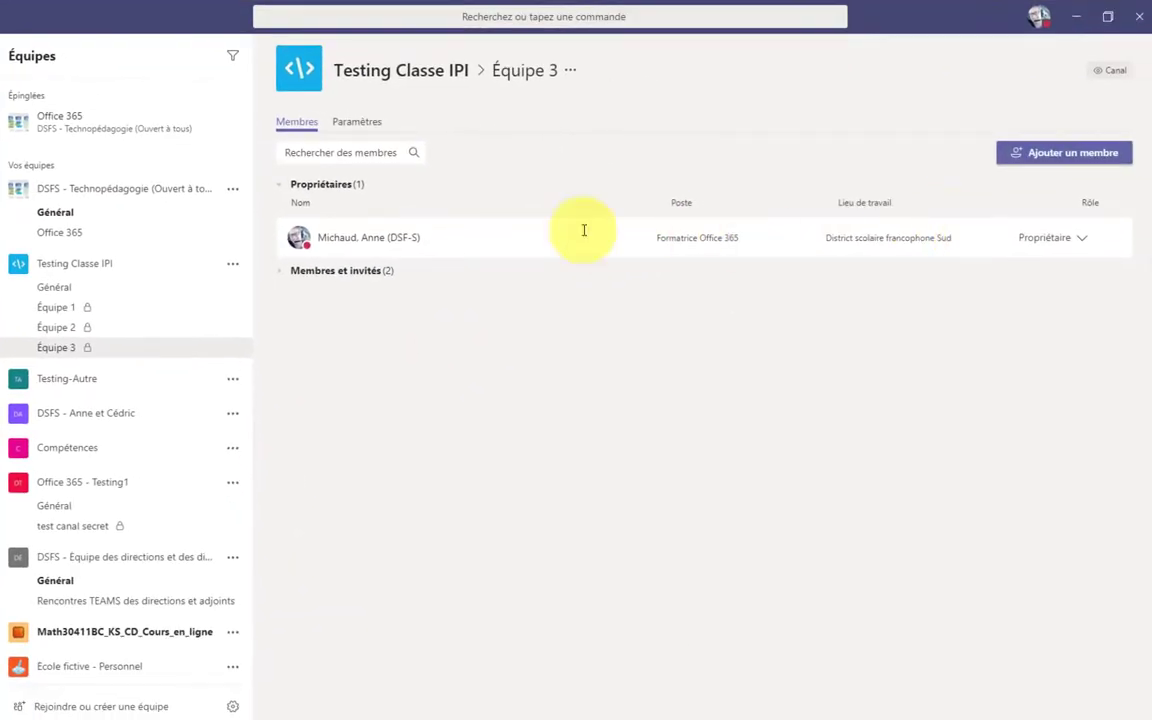
{"action": "left_click", "coordinate": [374, 279]}
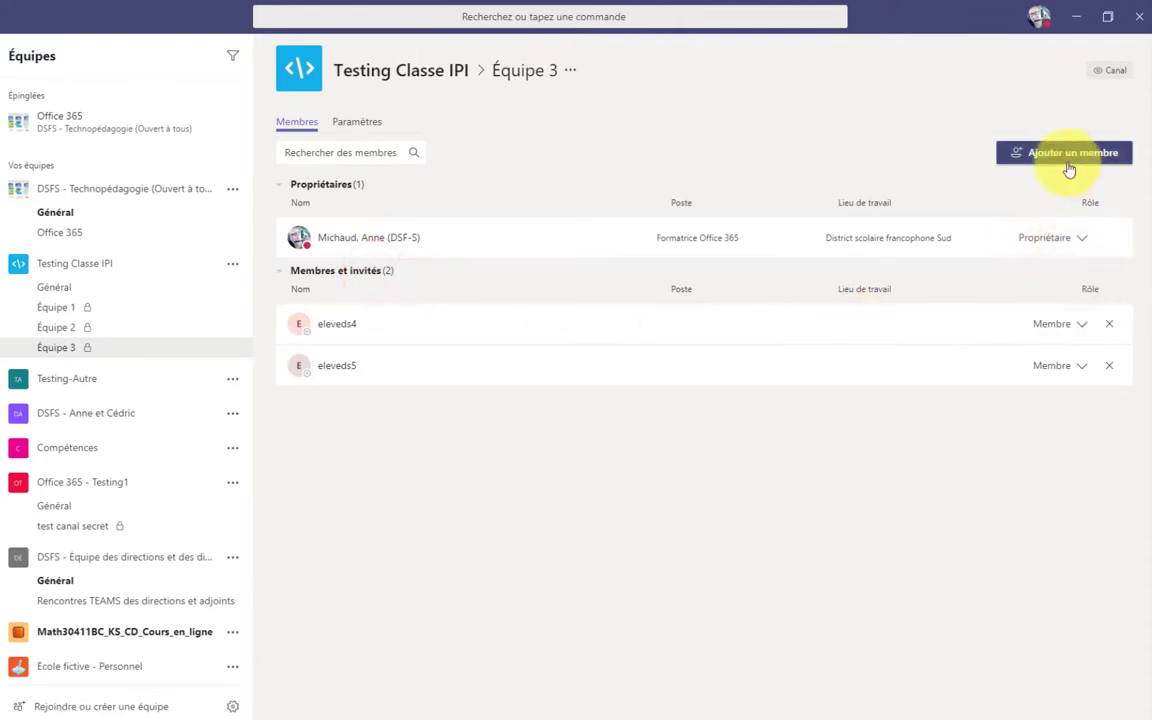
{"action": "left_click", "coordinate": [1035, 155]}
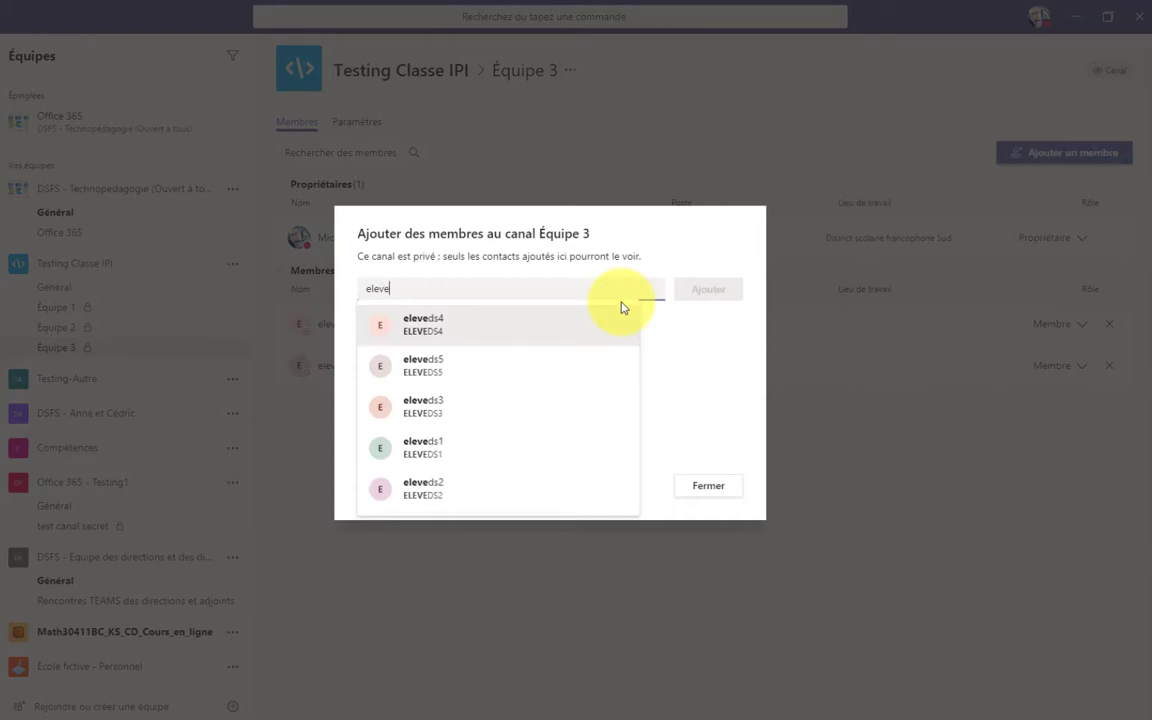
{"action": "left_click", "coordinate": [437, 490]}
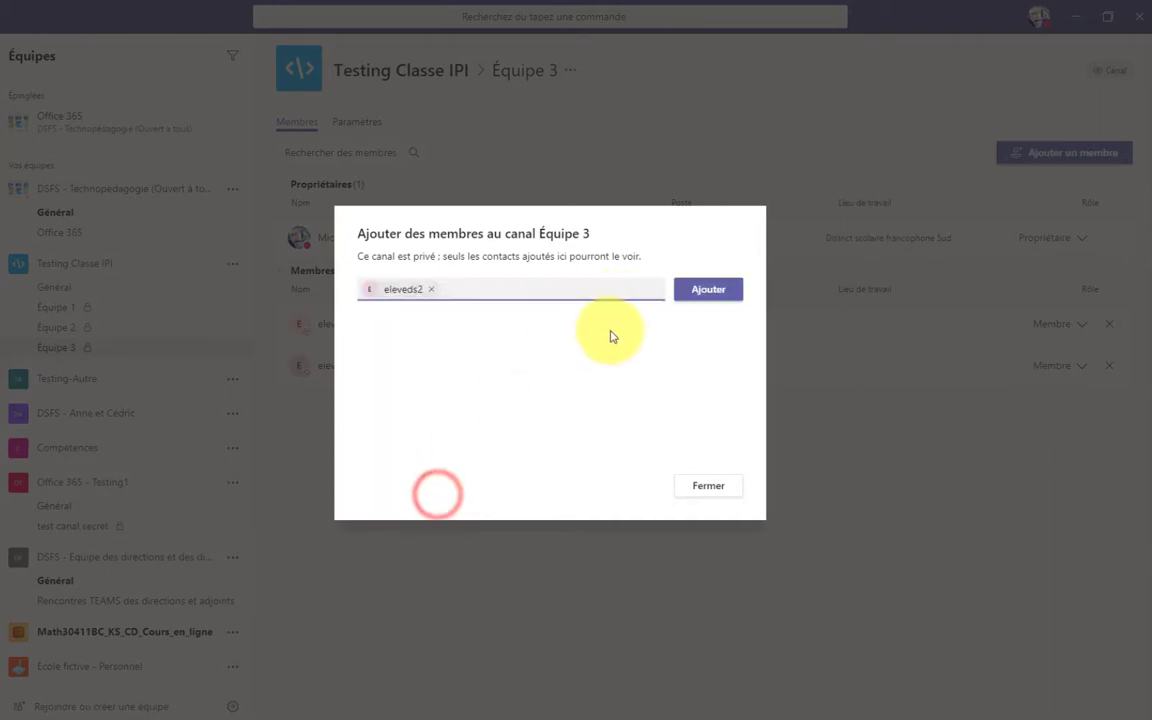
{"action": "left_click", "coordinate": [701, 293]}
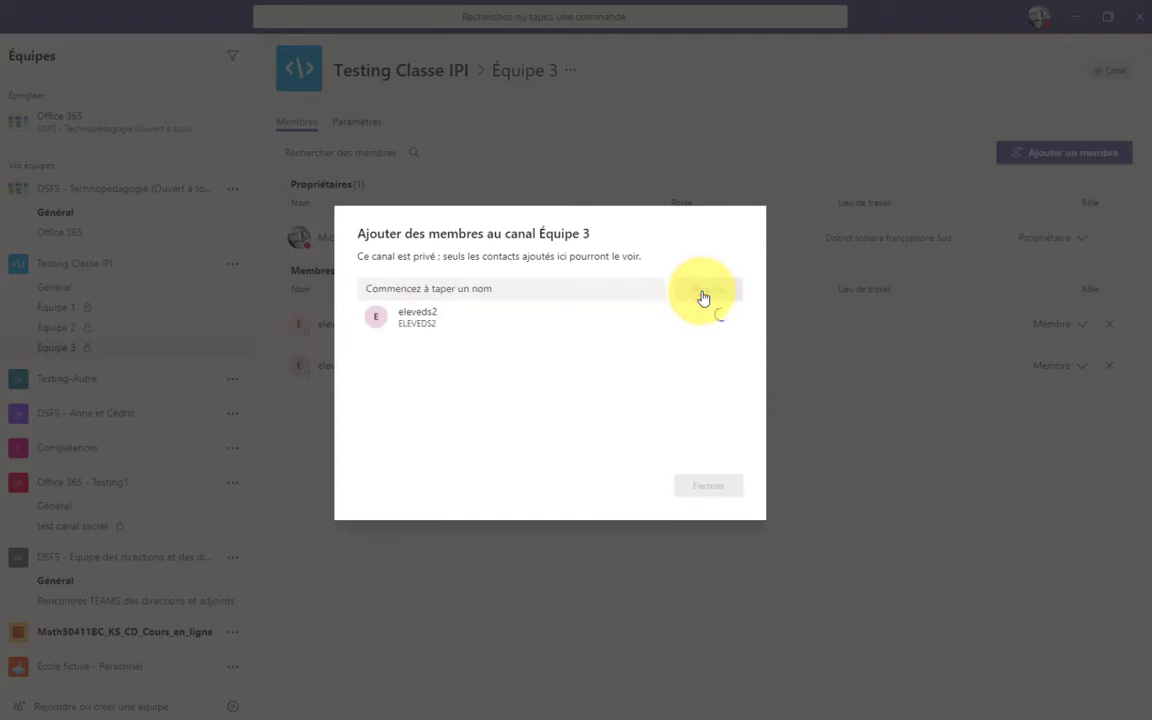
{"action": "left_click", "coordinate": [707, 488]}
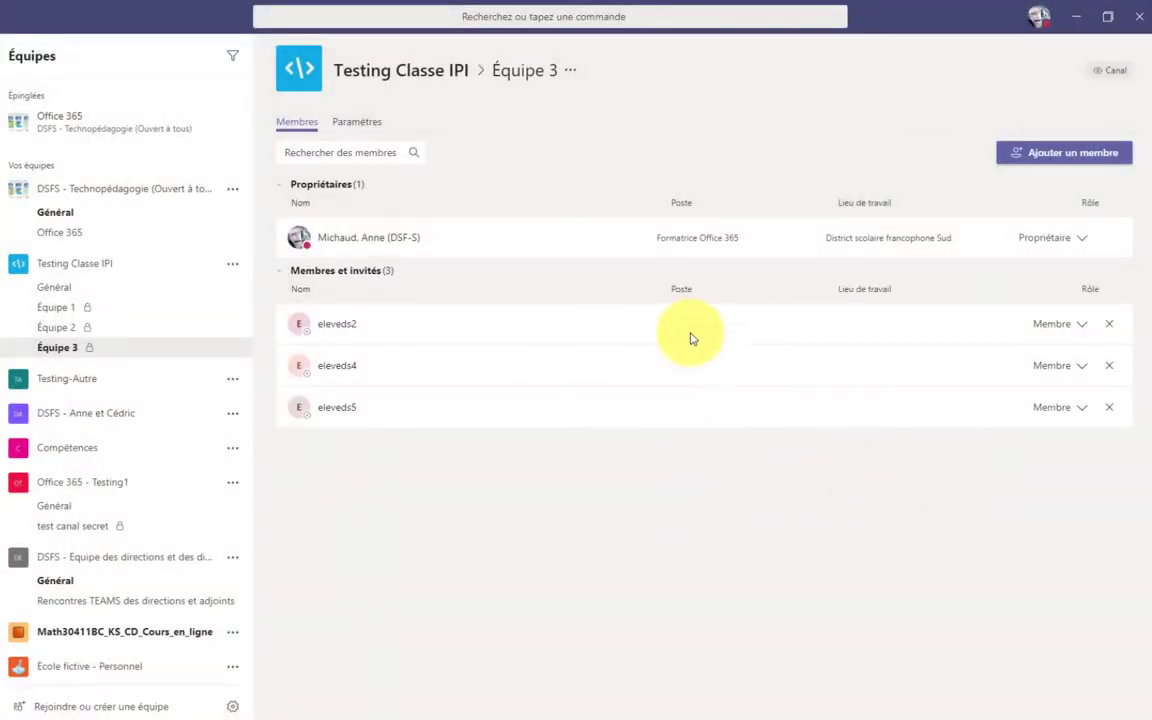